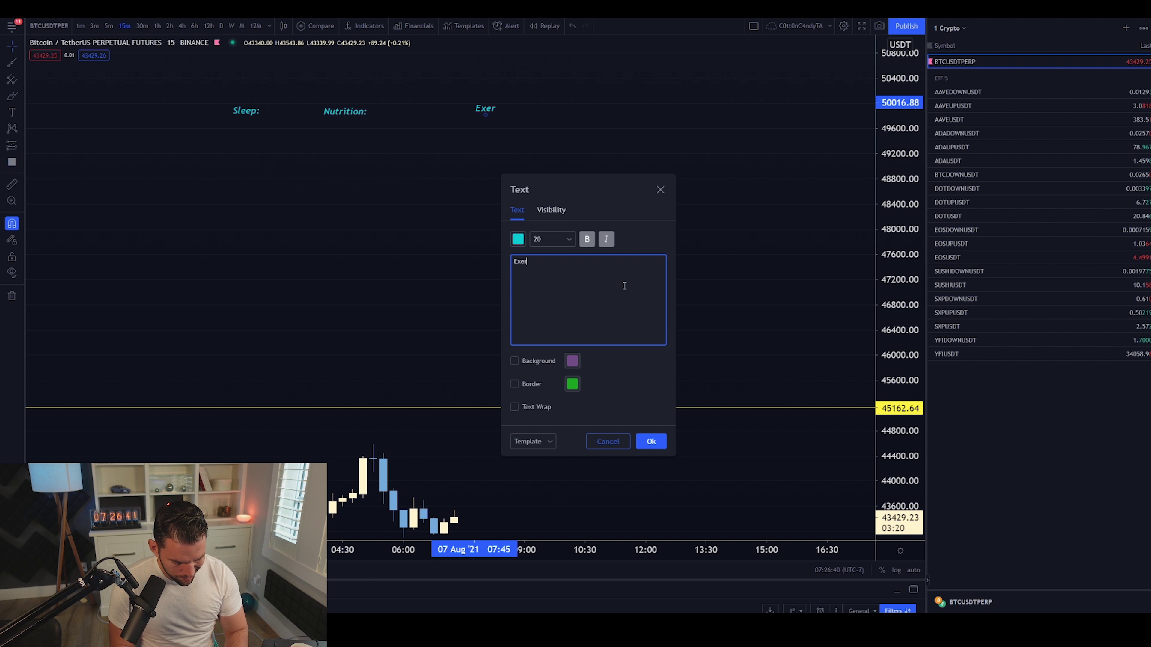
- Finish typing the 'Exercise' heading in the Text dialog and remove the stray x
text(rcise)
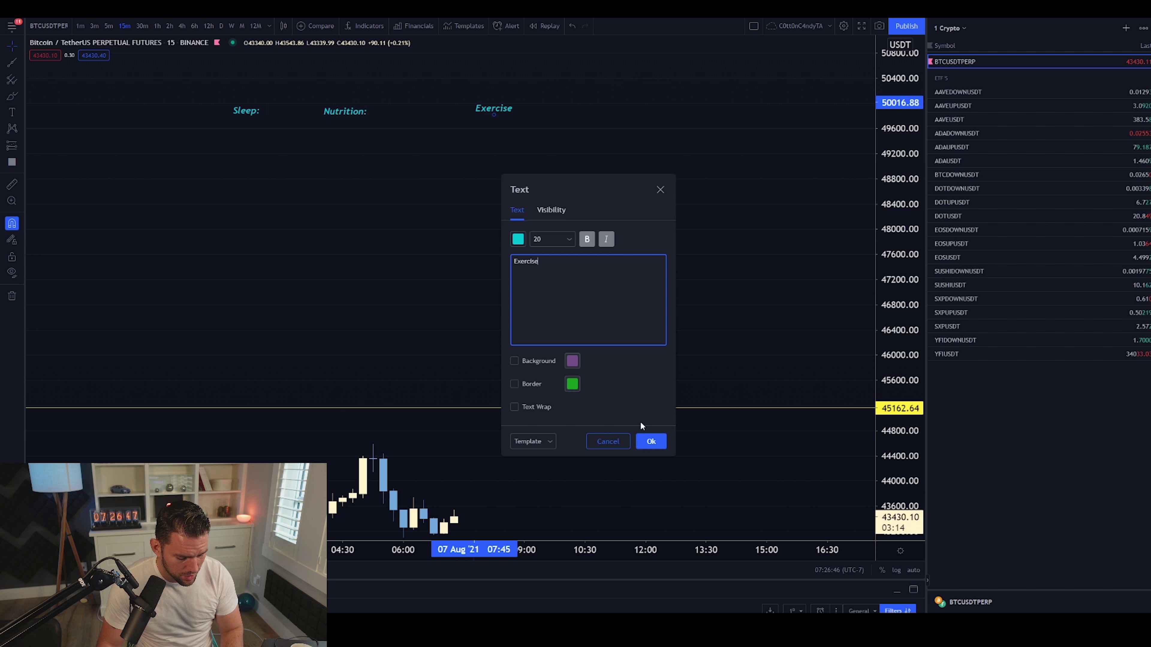
text(x)
key(BackSpace)
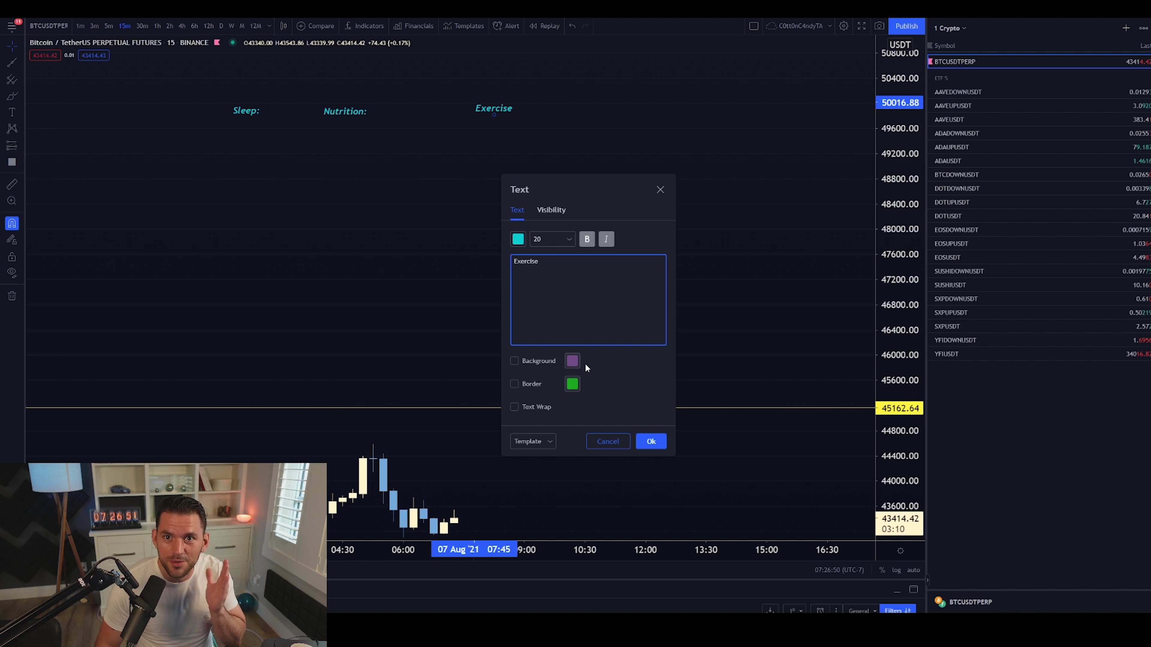
- Confirm the Exercise heading, nudge it lower, and move Nutrition: further right
click(647, 442)
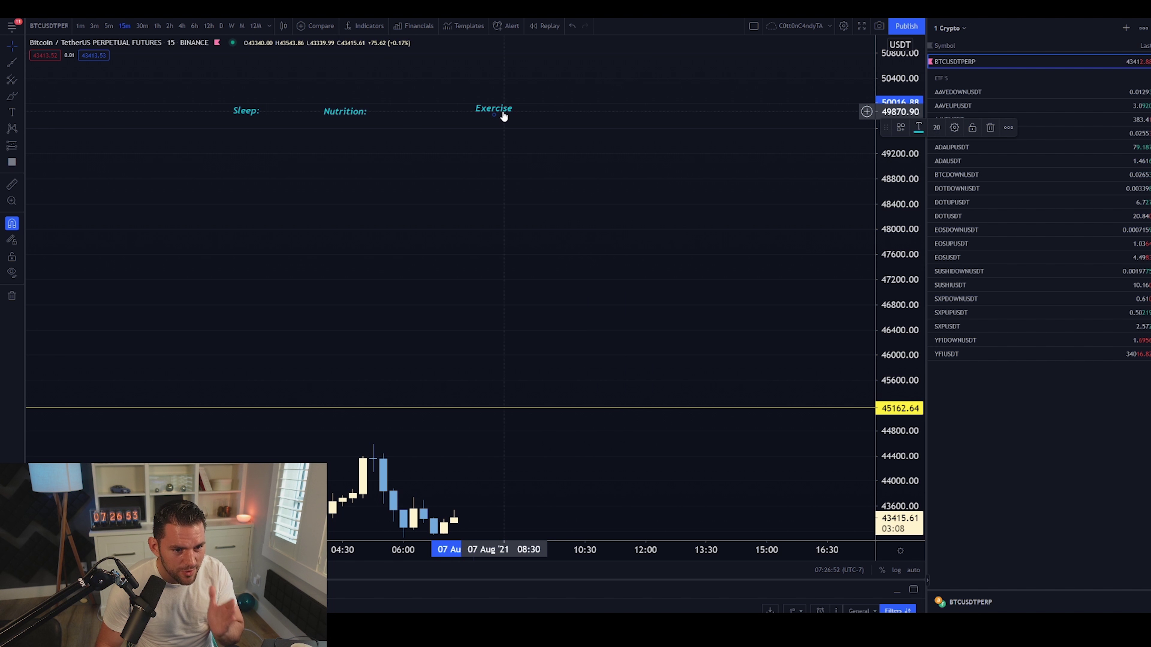
drag(502, 115, 497, 120)
drag(357, 118, 367, 113)
- Add a 'Computer Balance' heading right of Exercise, then reopen the Sleep: note
click(568, 111)
text(Computer)
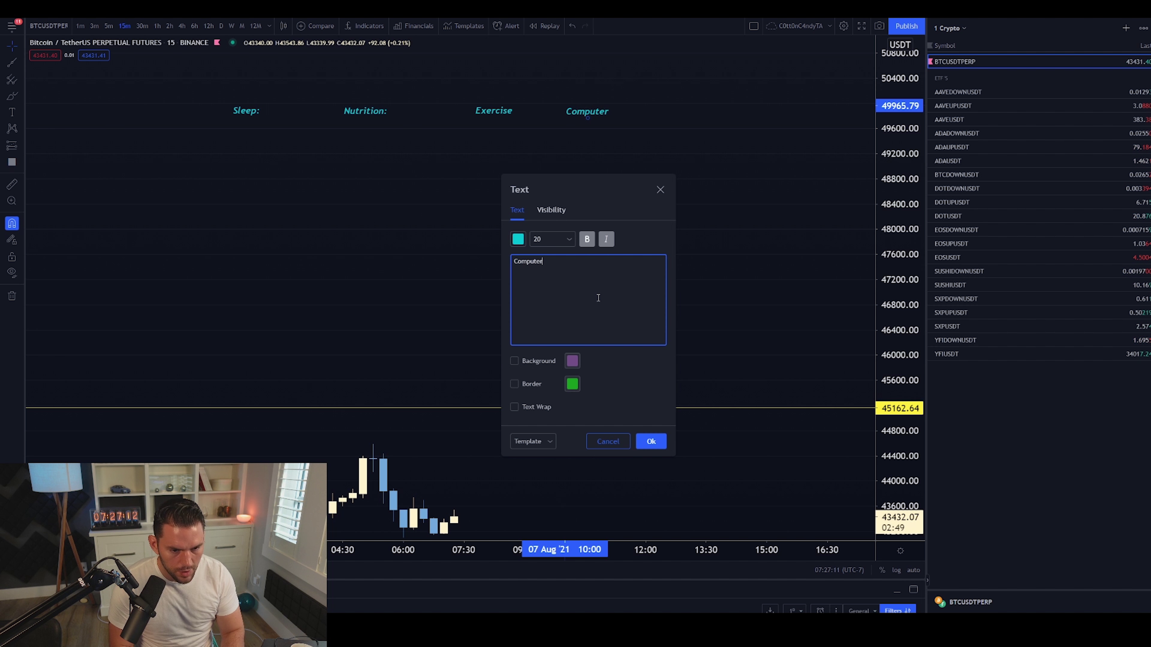
text( Balance)
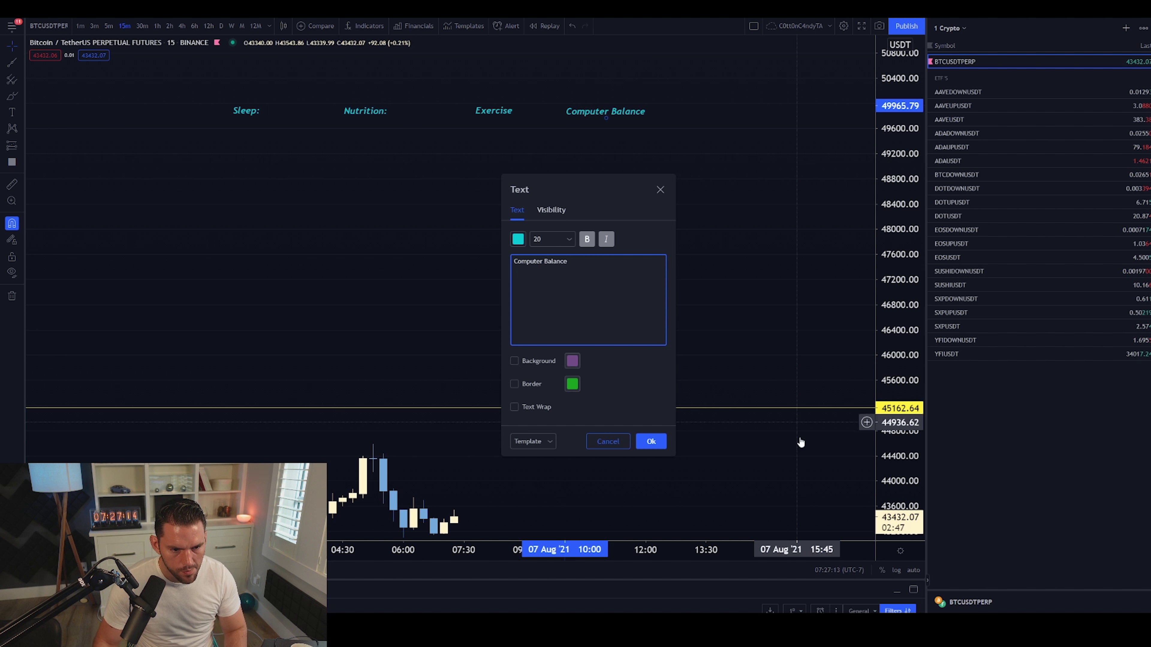
click(189, 107)
double_click(248, 113)
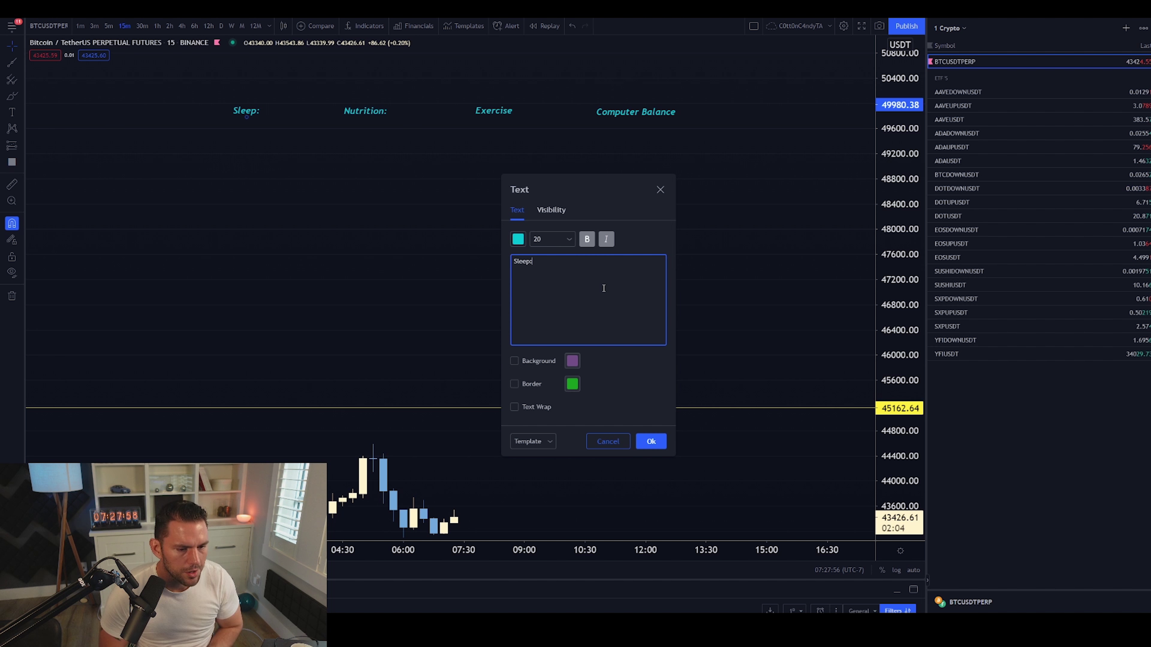
- Add an '8 hours of sleep' dash bullet under Sleep:, separated by a blank line
key(Return)
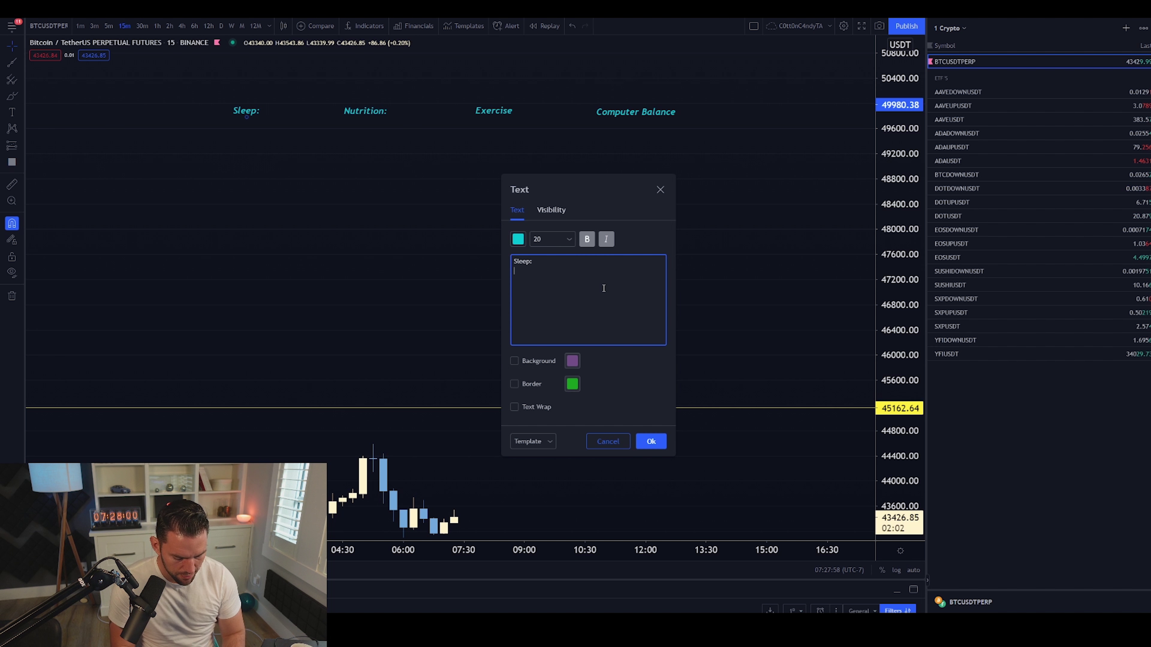
text(8 hours of slee)
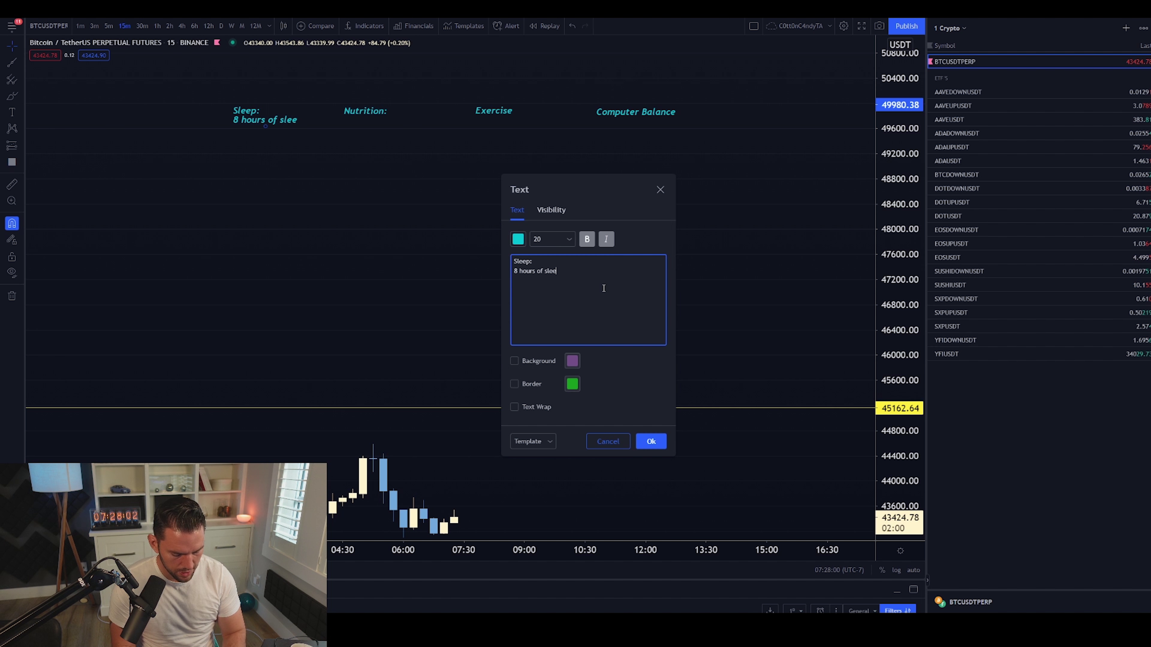
text(p)
key(Home)
key(Return)
text(-)
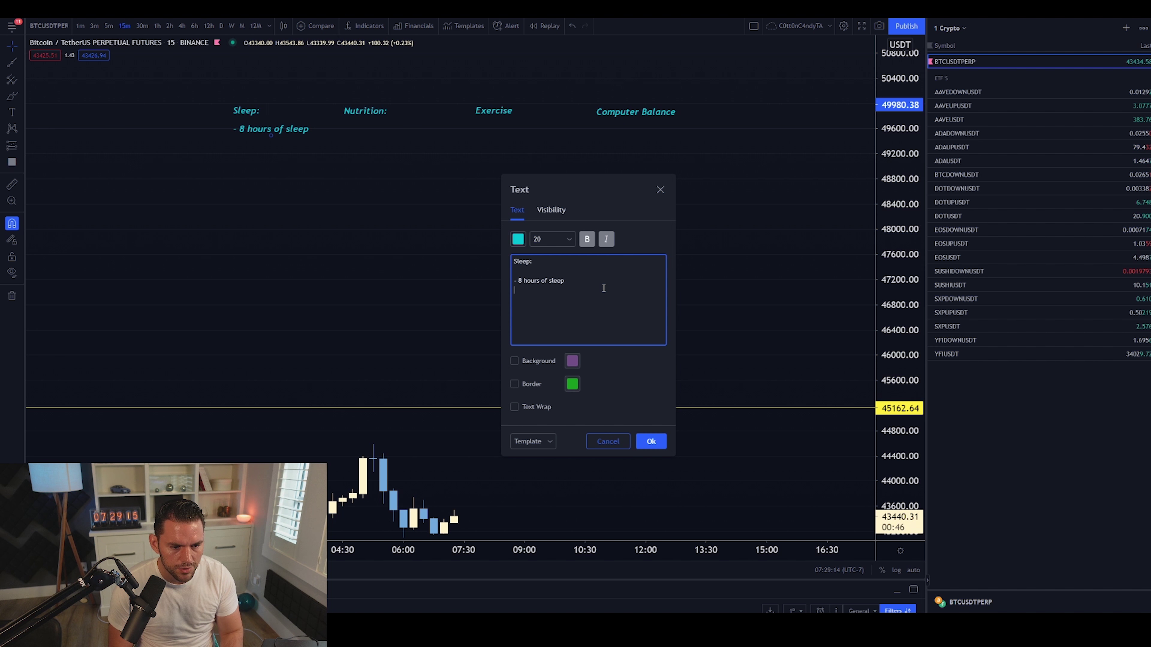
key(Return)
text(2 4 hours cyckles)
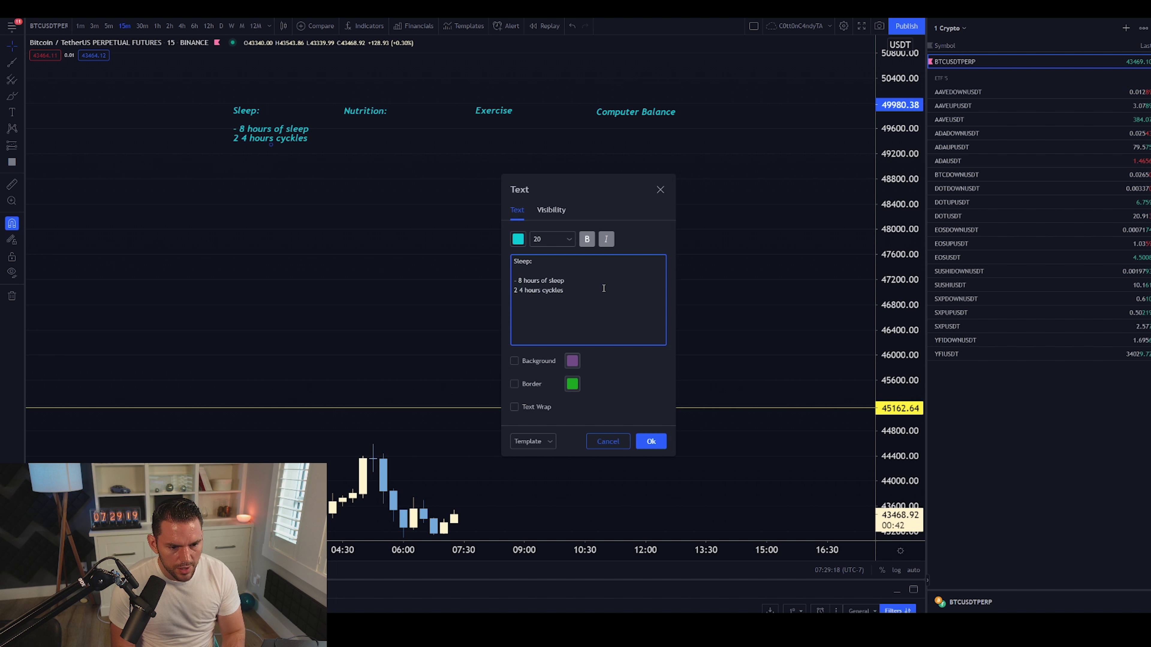
key(BackSpace)
key(BackSpace)
key(BackSpace)
key(BackSpace)
text(les)
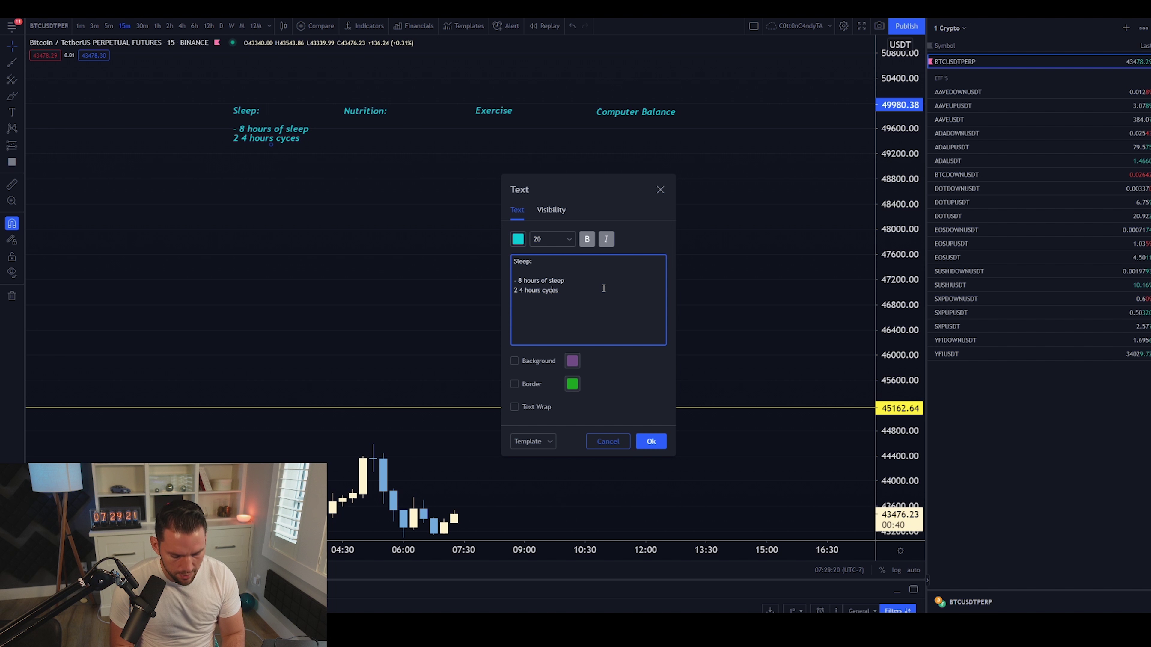
text())
key(Home)
key(Right)
key(Right)
text((()
key(shift+End)
click(604, 288)
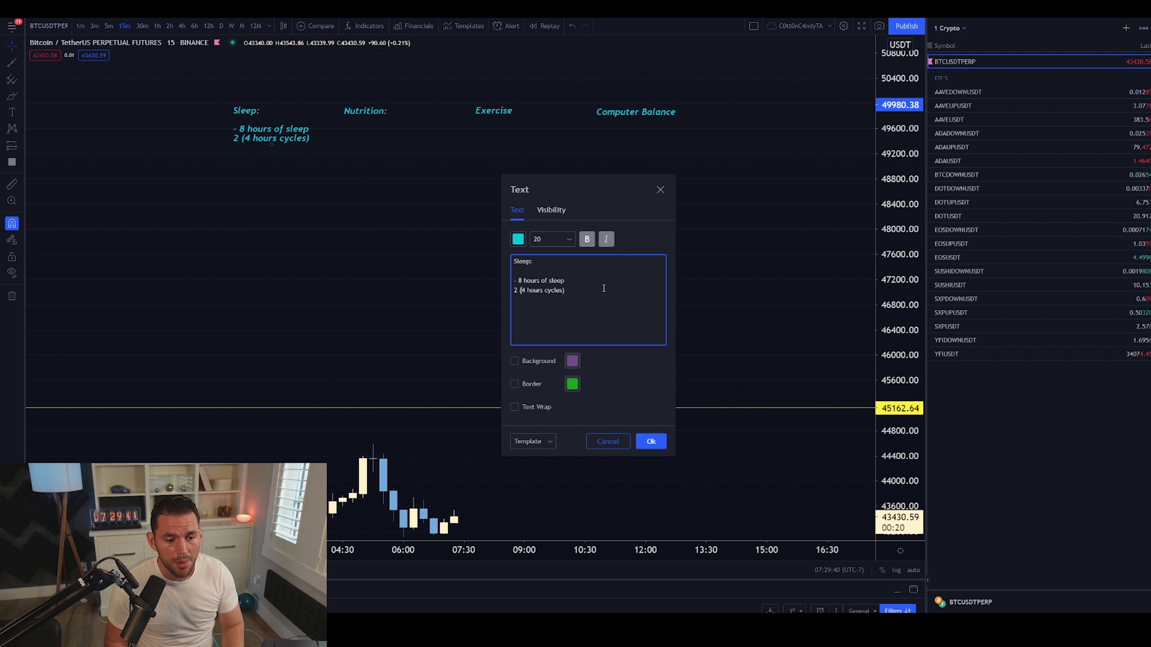
key(BackSpace)
text(2)
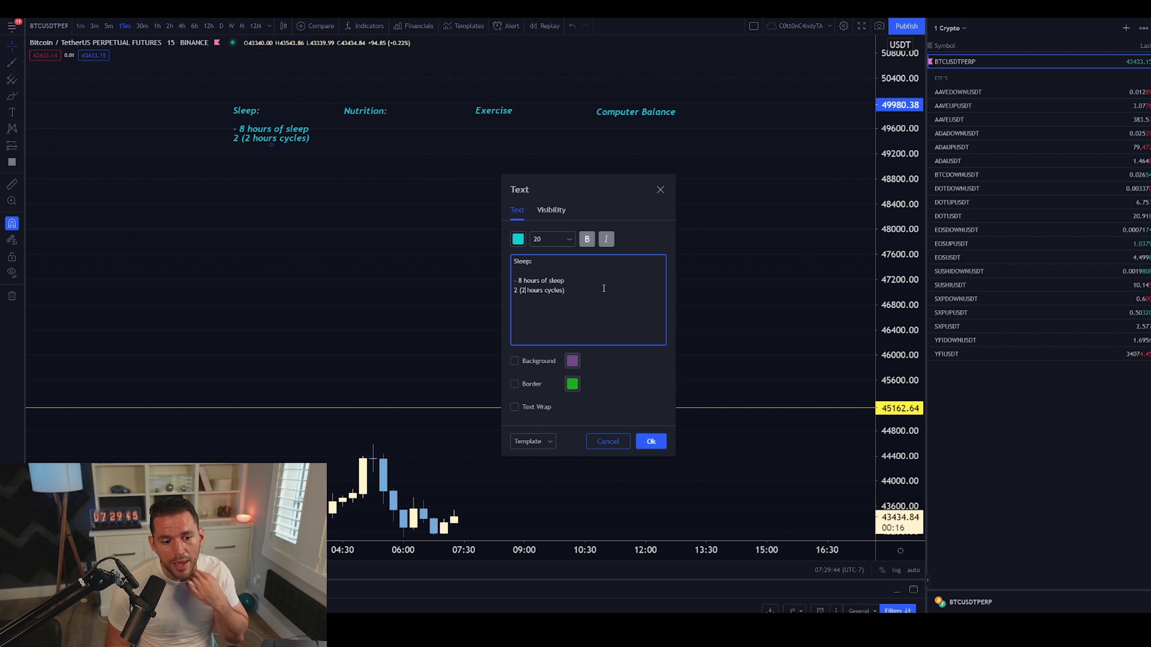
key(Left)
key(Left)
key(Left)
key(BackSpace)
text(6)
key(Right)
key(Right)
text(4+)
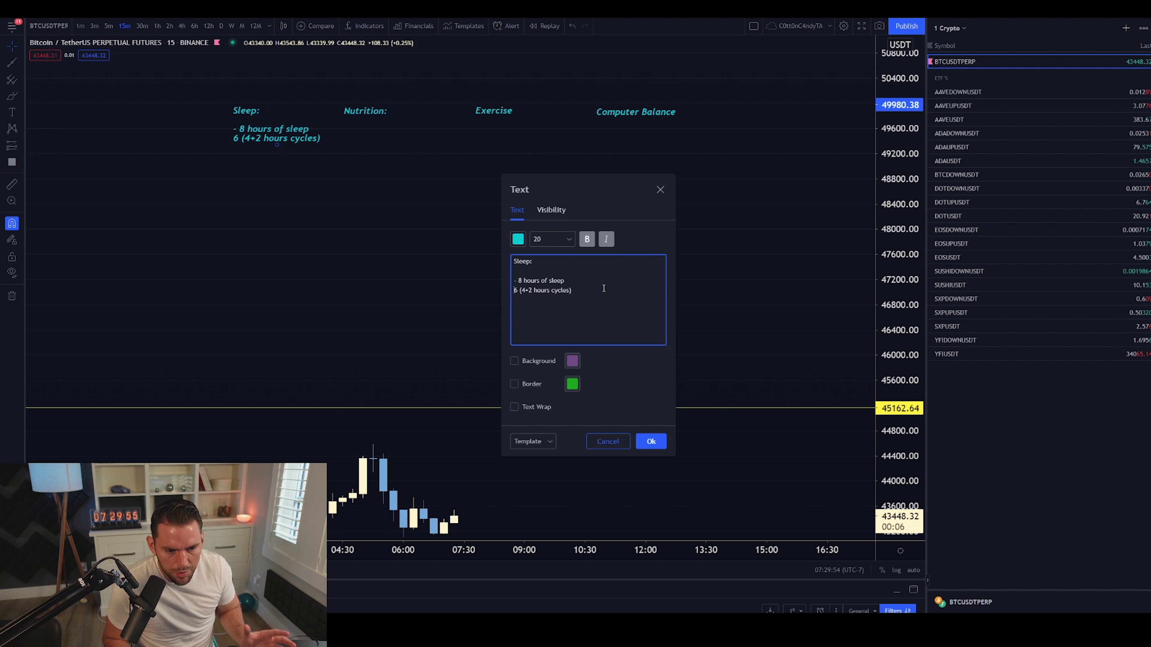
key(Home)
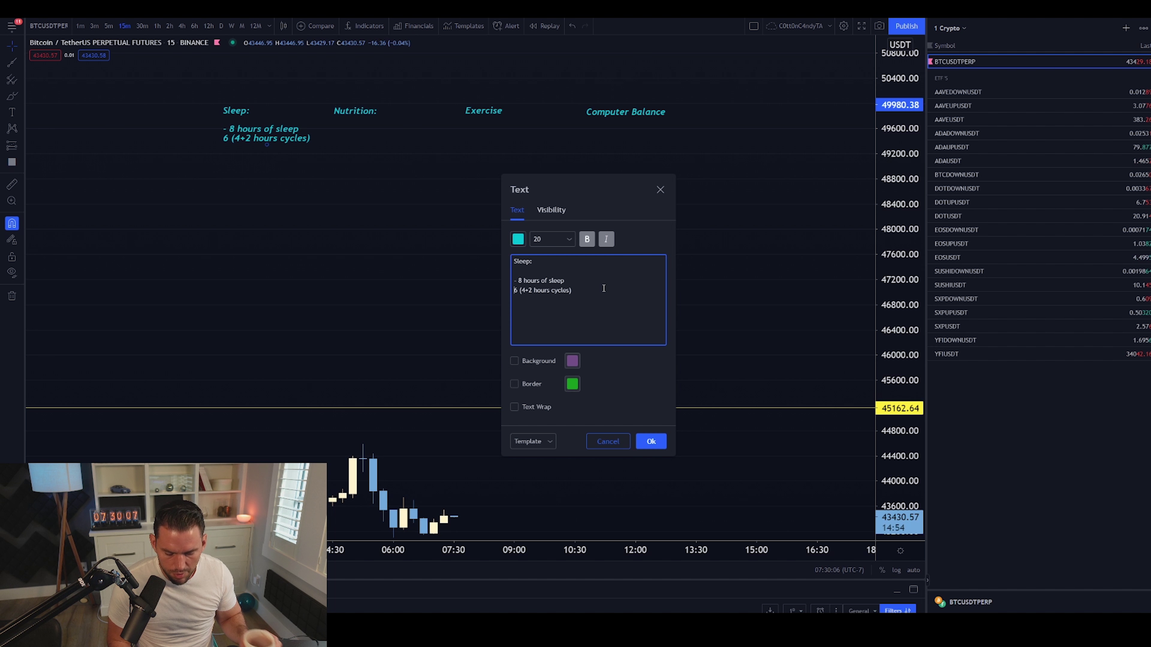
key(shift+End)
key(BackSpace)
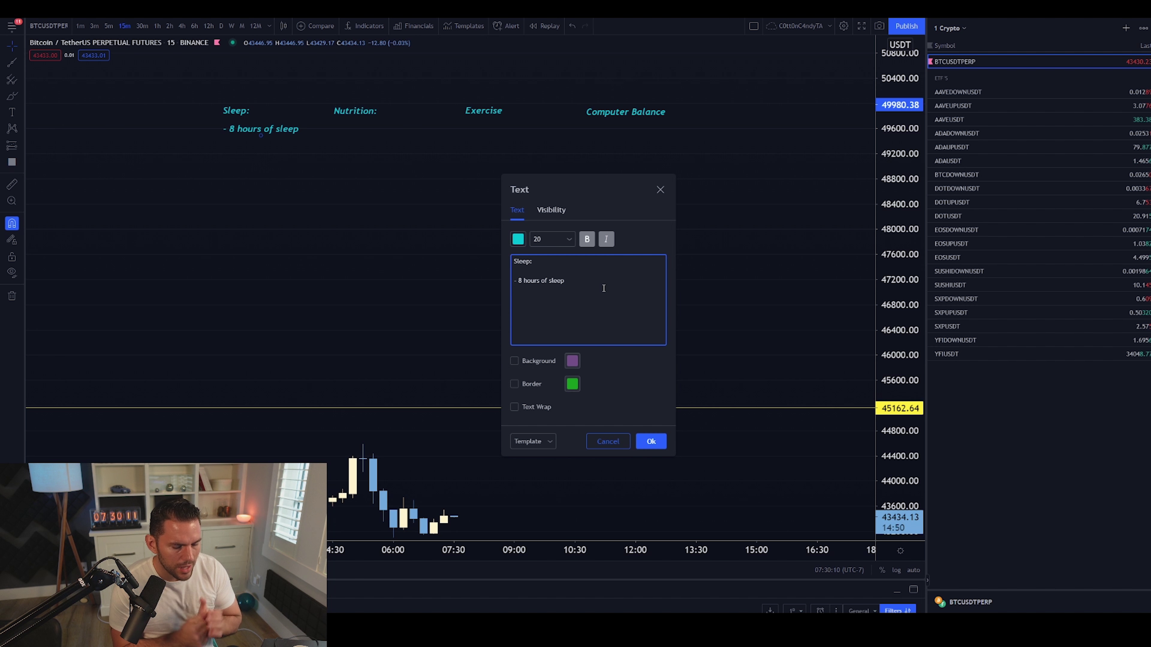
key(ctrl+z)
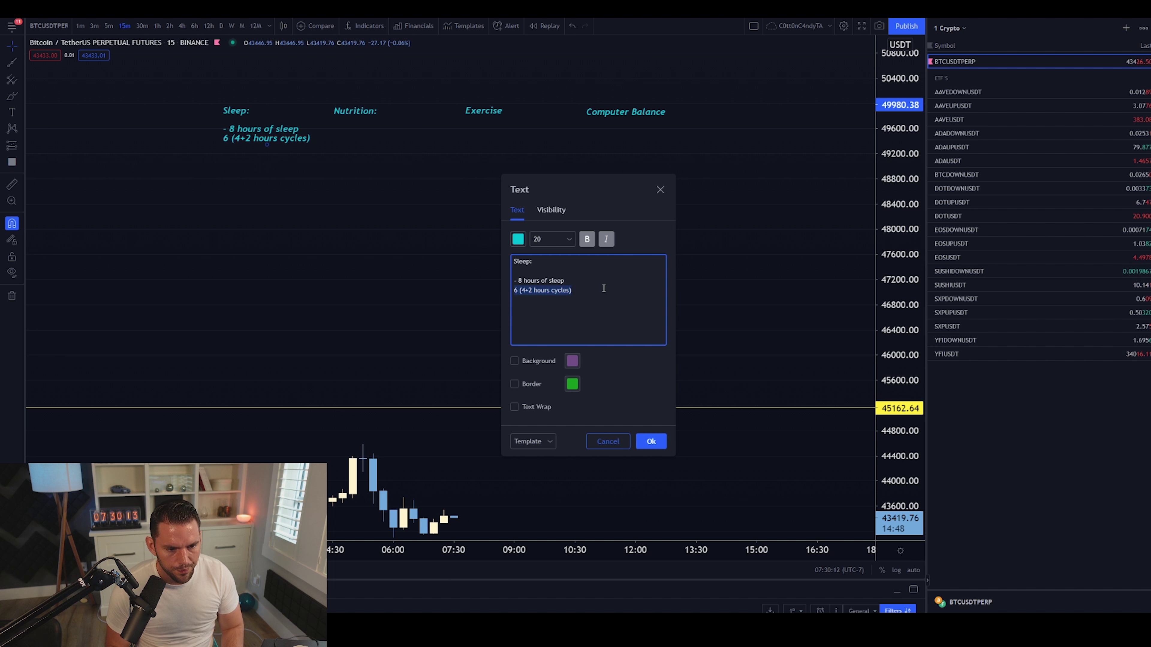
key(BackSpace)
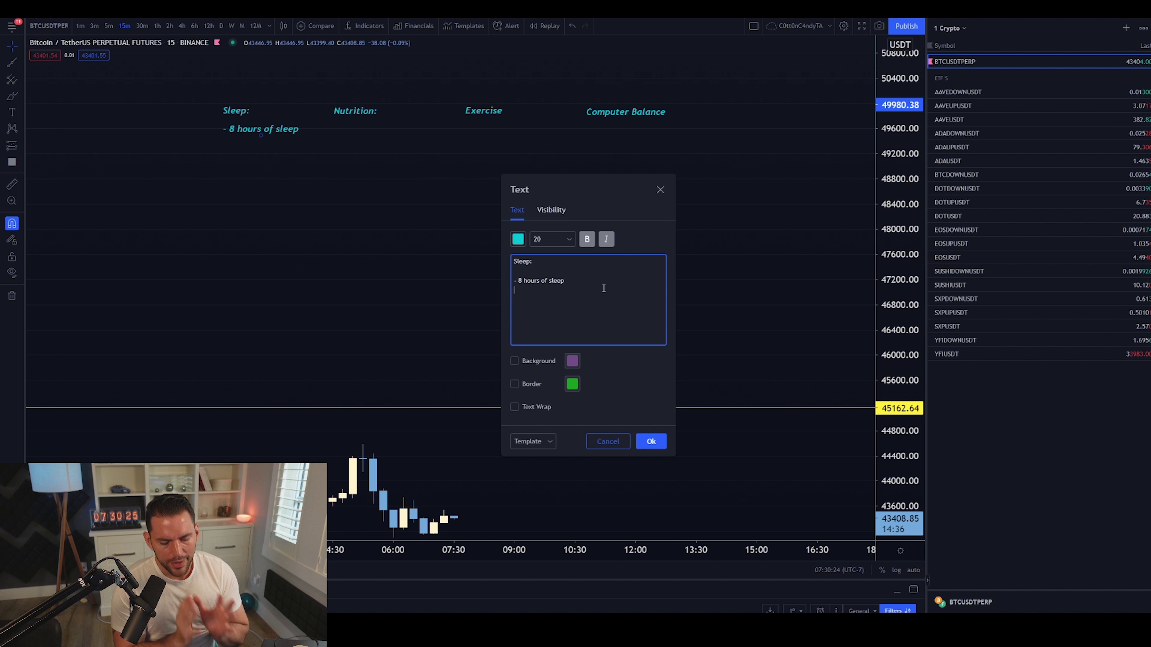
- Add '- wind down phase' and '- no coffee past 2pm' bullets under the sleep line
key(Return)
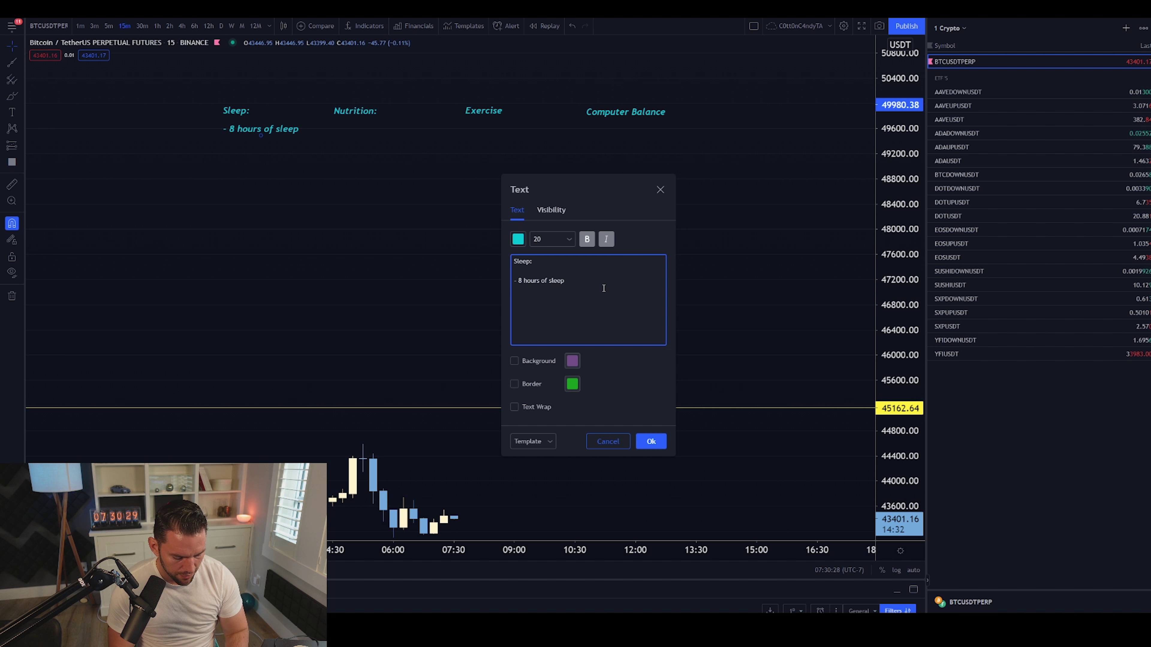
text(wind down)
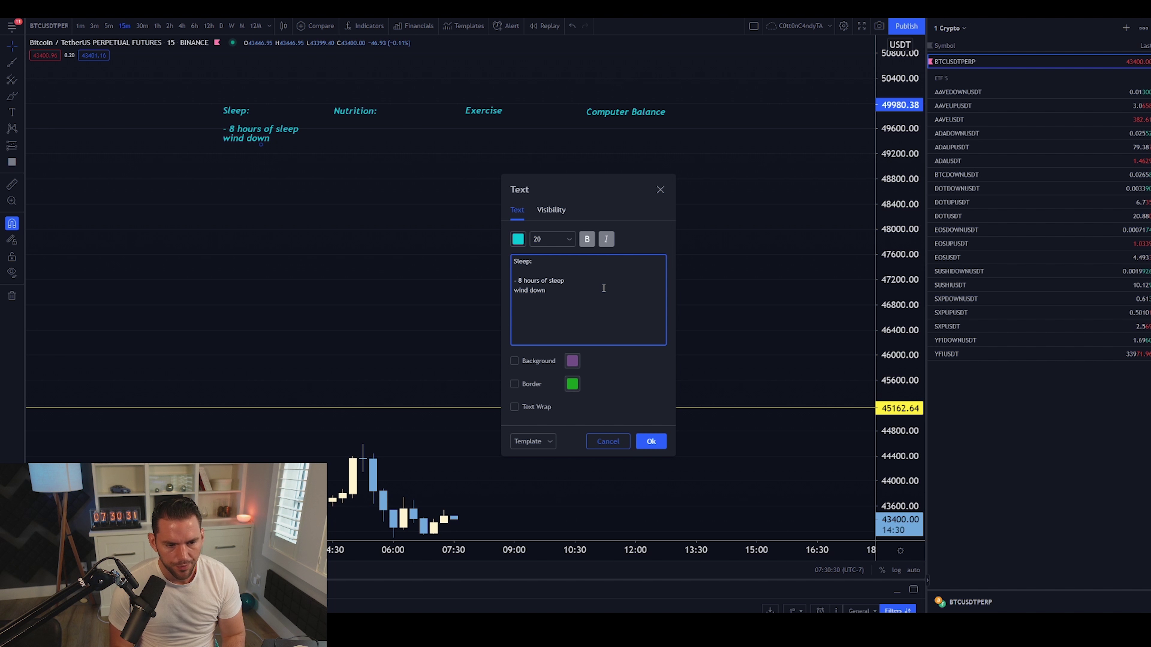
key(Up)
key(End)
key(Down)
key(Home)
text(-)
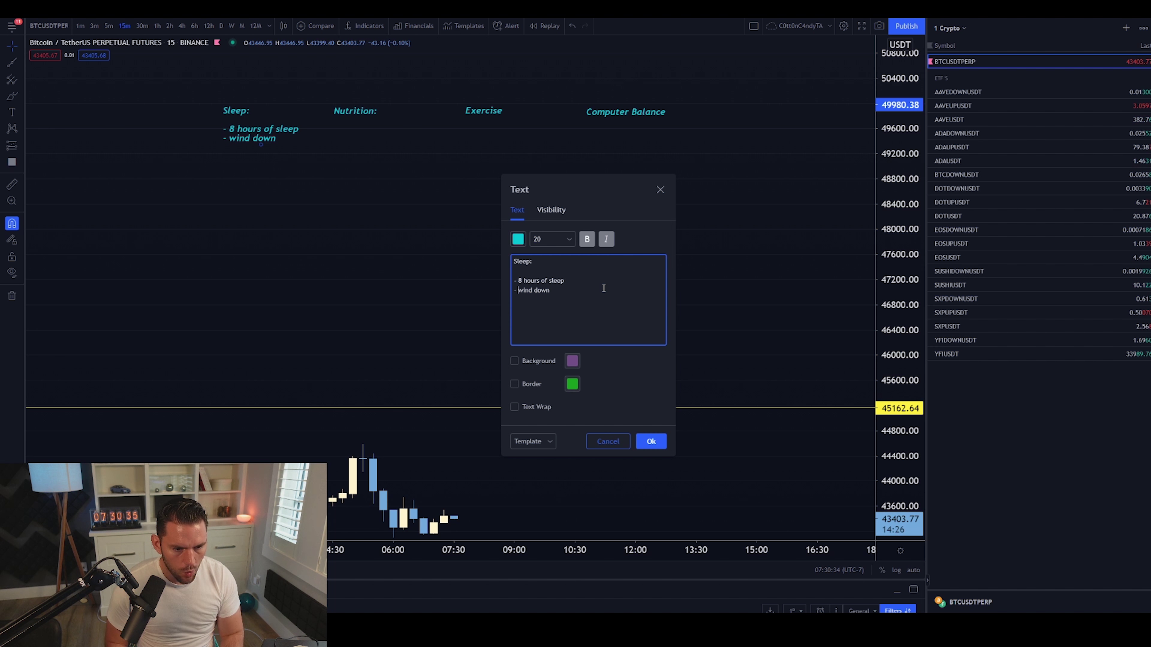
key(End)
text(ph)
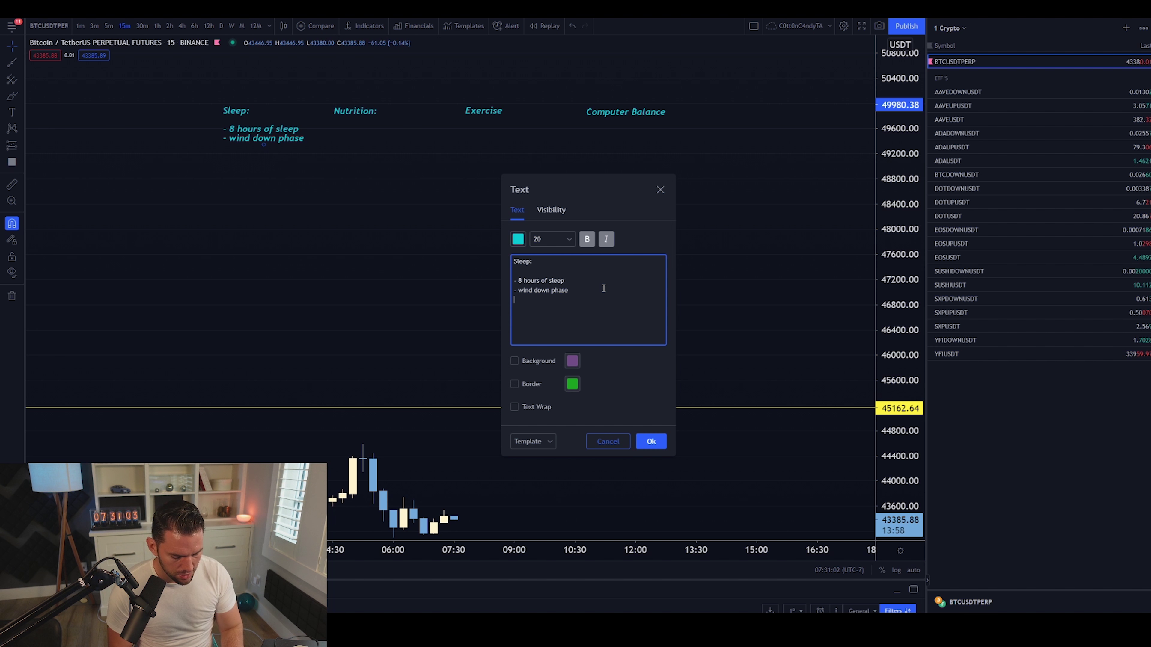
key(Return)
text(- no co)
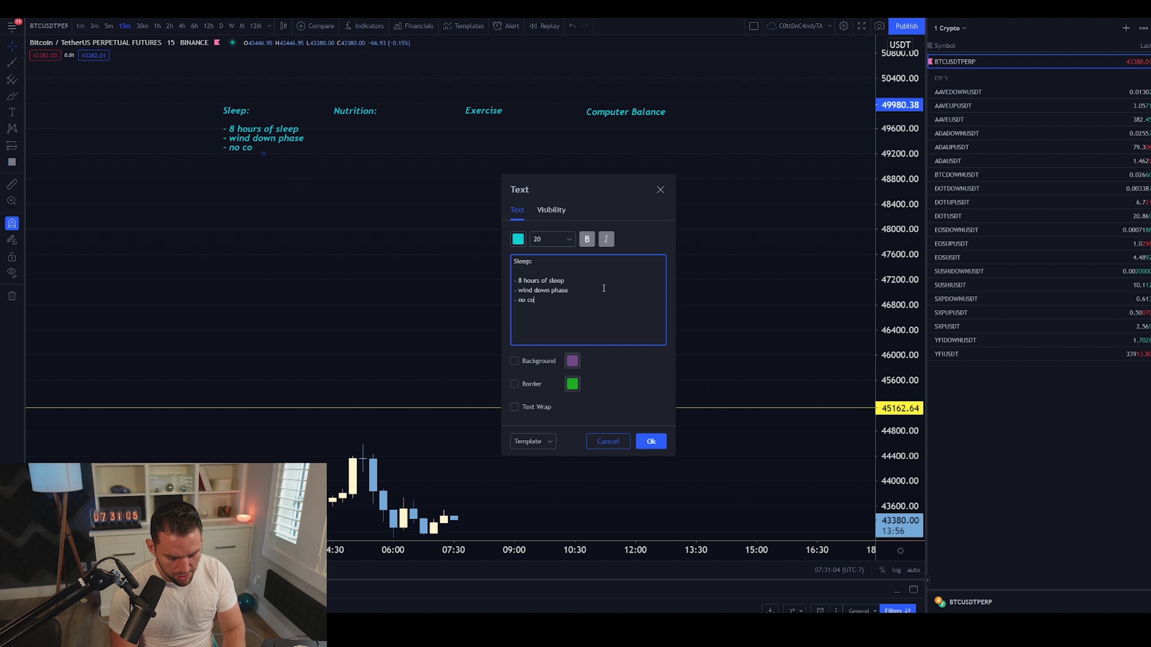
text(ffee past 2pm)
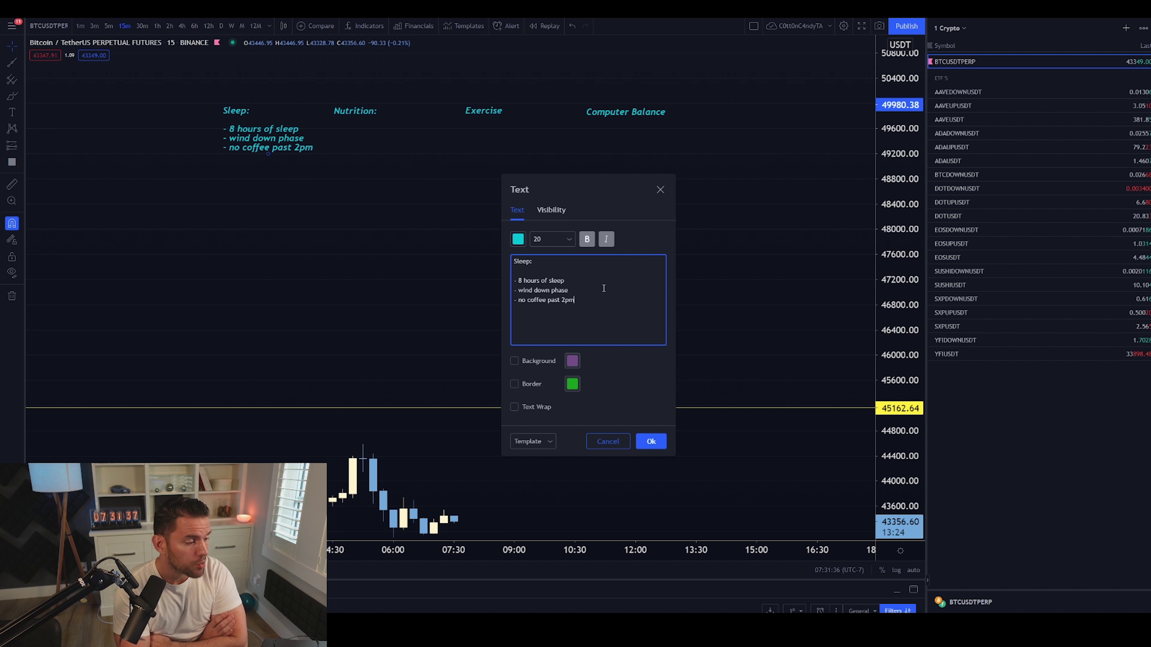
- Add a '- Buckwheat pillow' bullet below the coffee bullet
key(Return)
text(Buckwheat pillow)
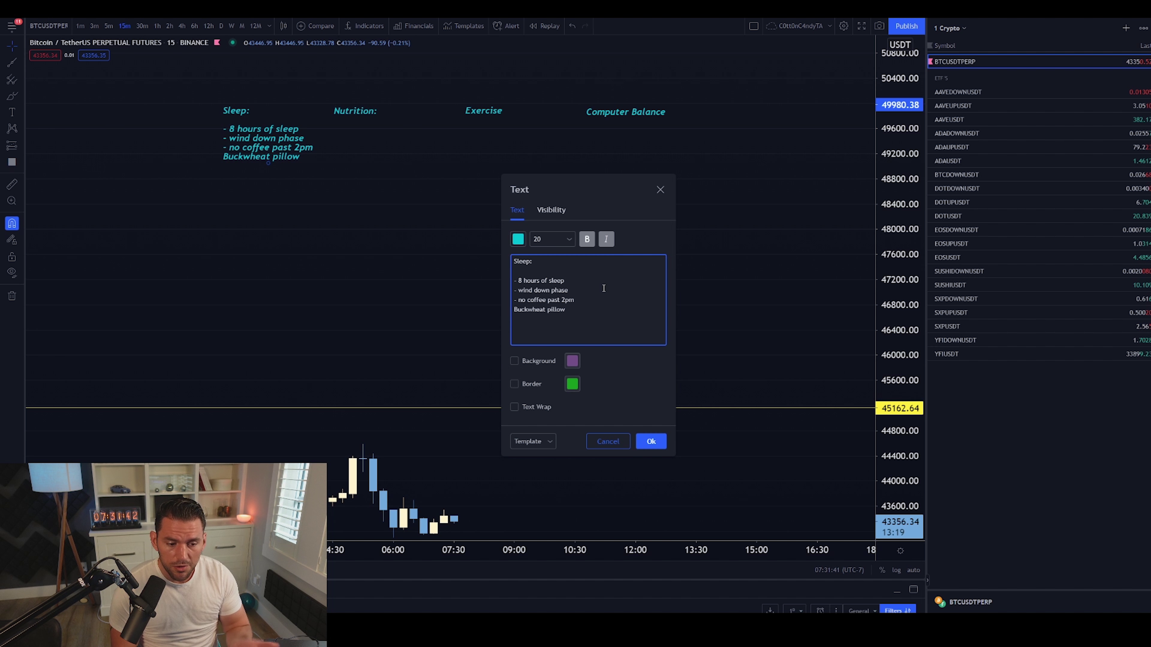
key(Up)
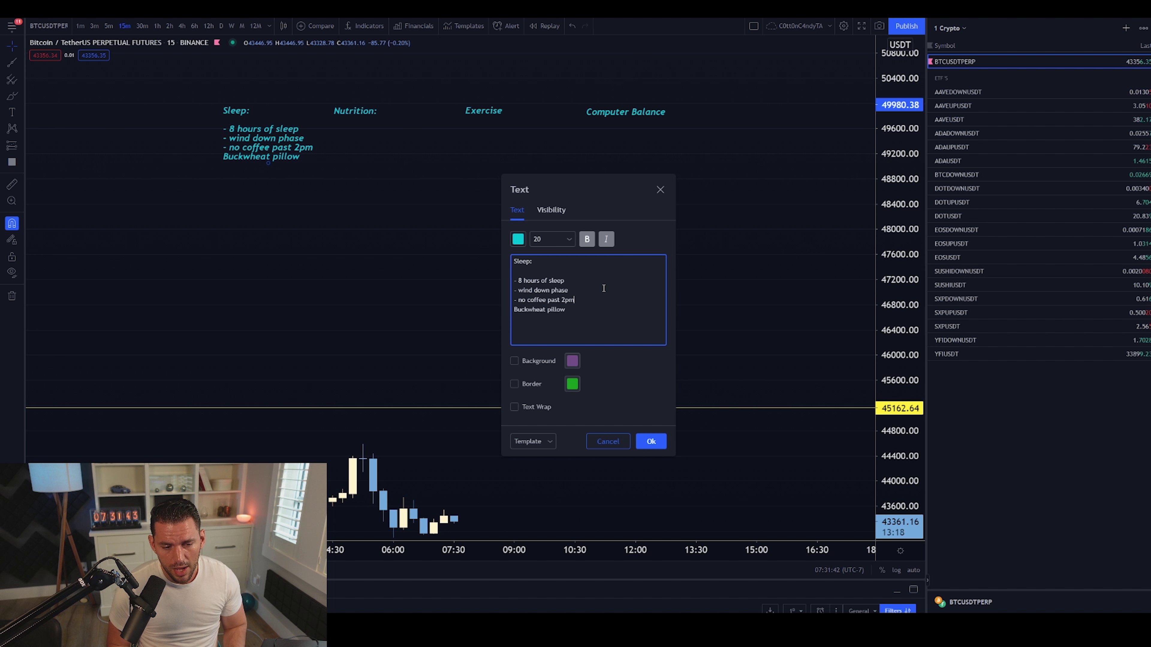
text(-)
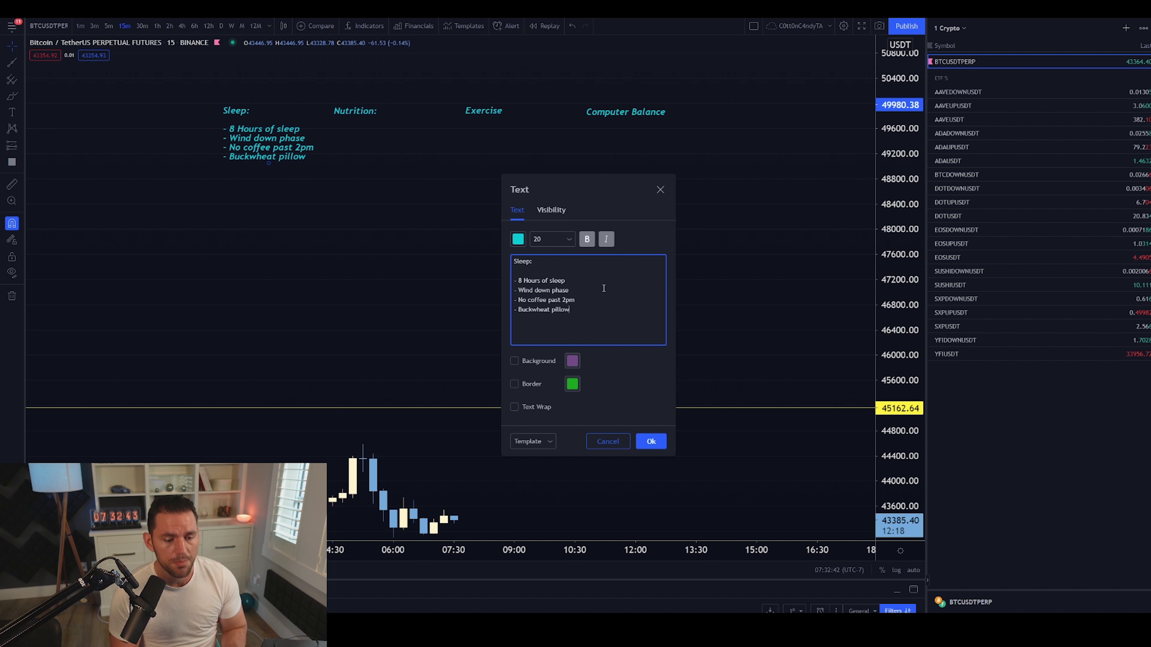
- Add '- Weighted blanket' and '- Cool room (temperature)' bullets to the Sleep note
key(Return)
text(Weighted)
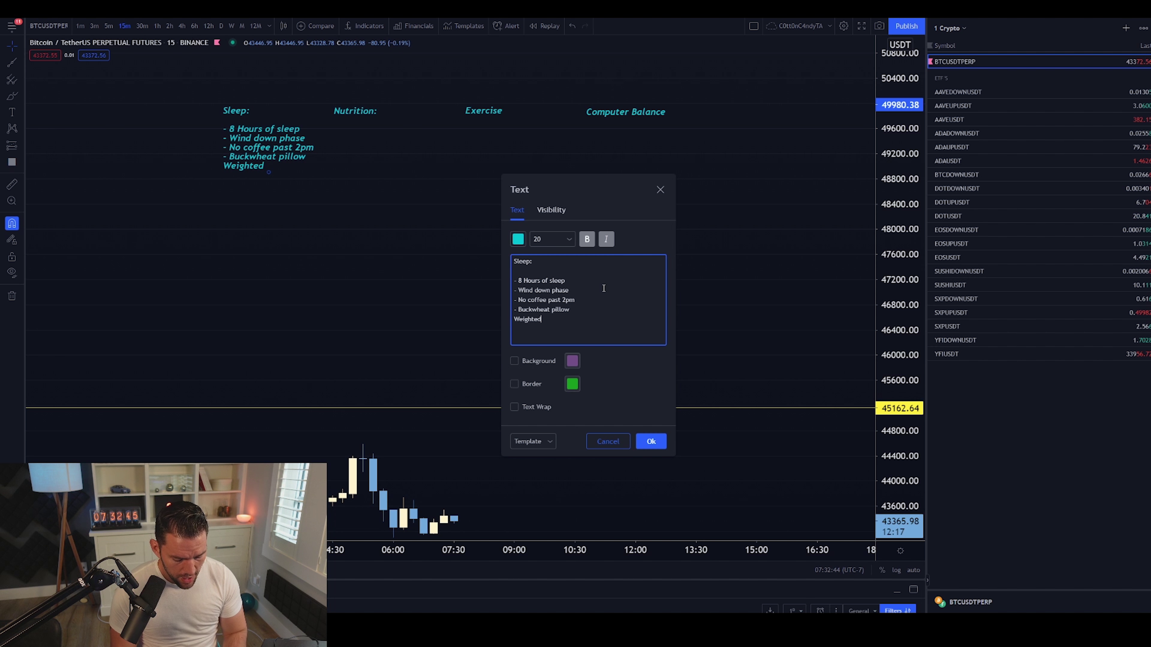
text( Blan)
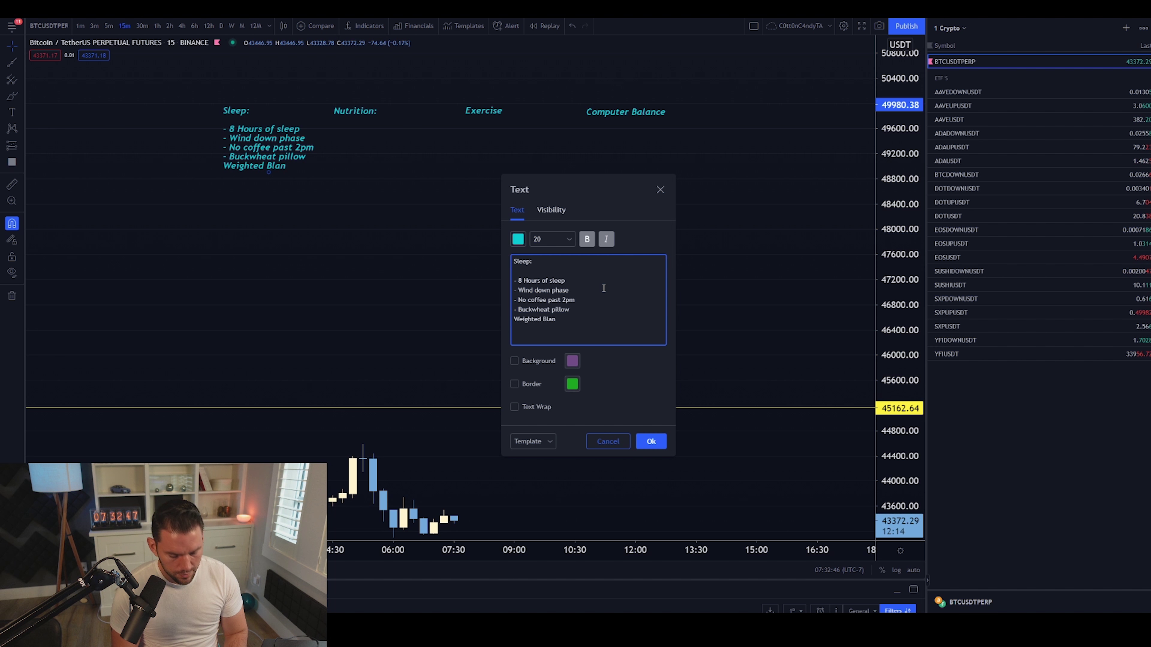
text(ket)
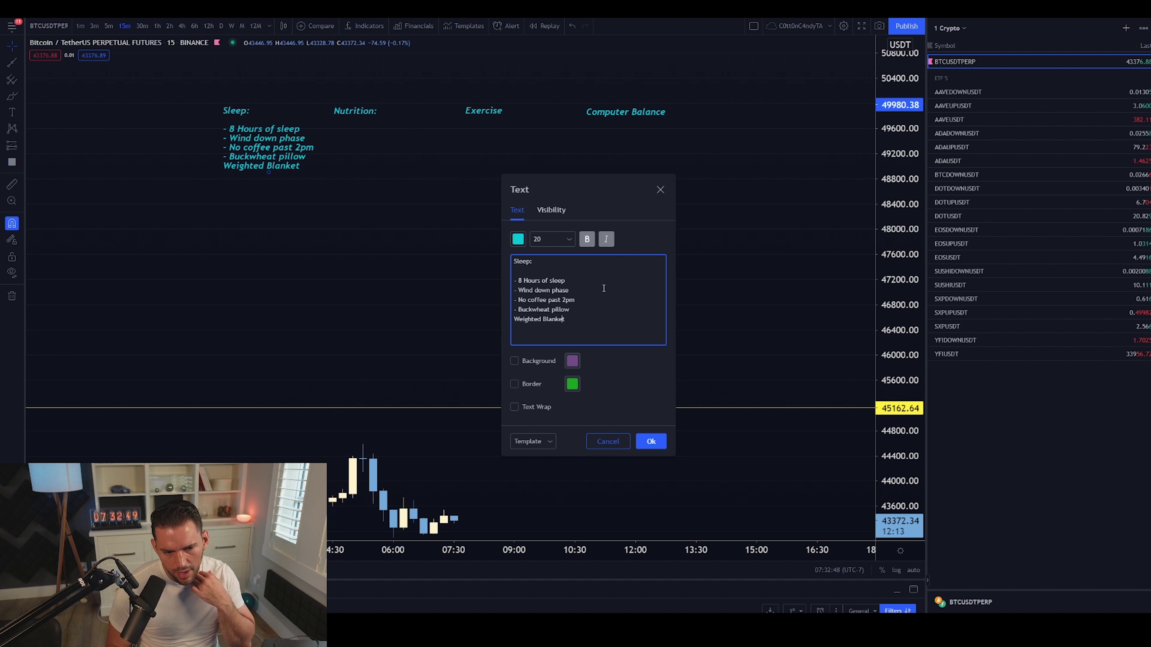
key(ctrl+Left)
key(Right)
key(Right)
key(BackSpace)
text(b)
text(-)
key(End)
key(Return)
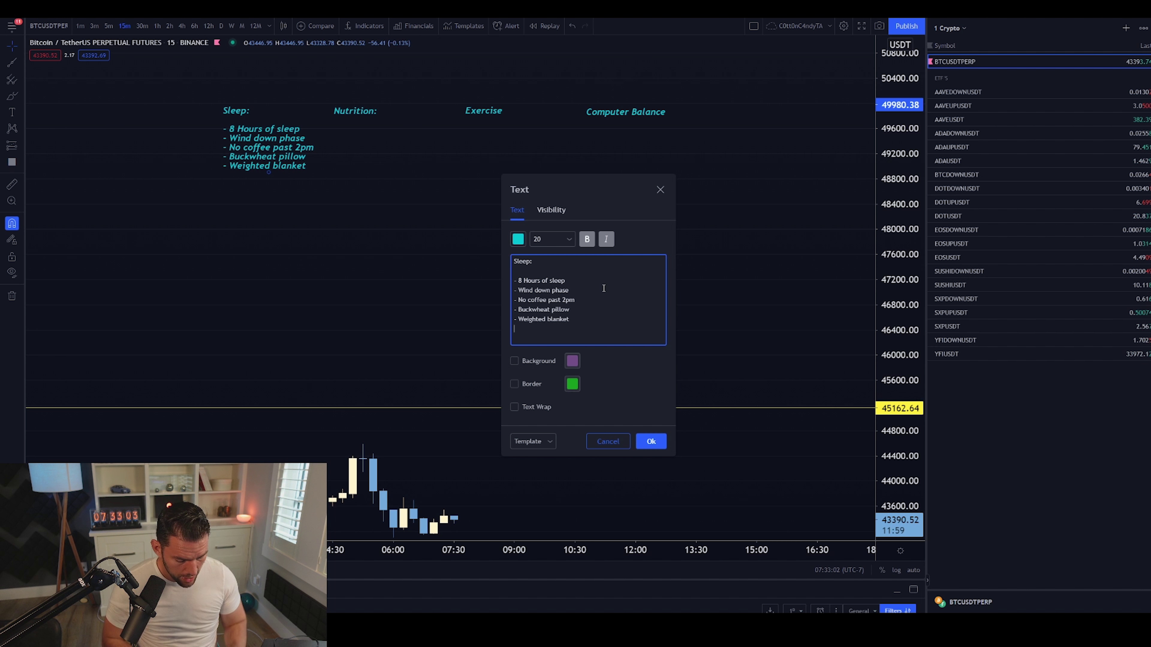
text(- Cool room (temperature)
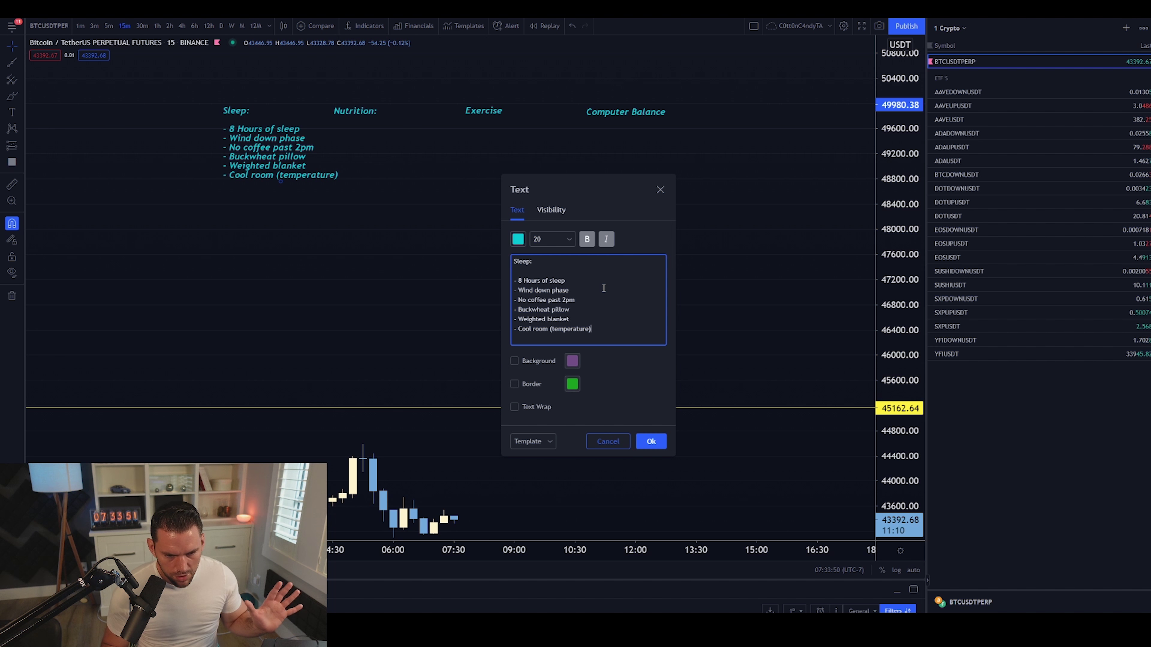
- Apply the Sleep note, move it further left, and raise Nutrition: level with Sleep
click(657, 444)
drag(233, 112, 144, 100)
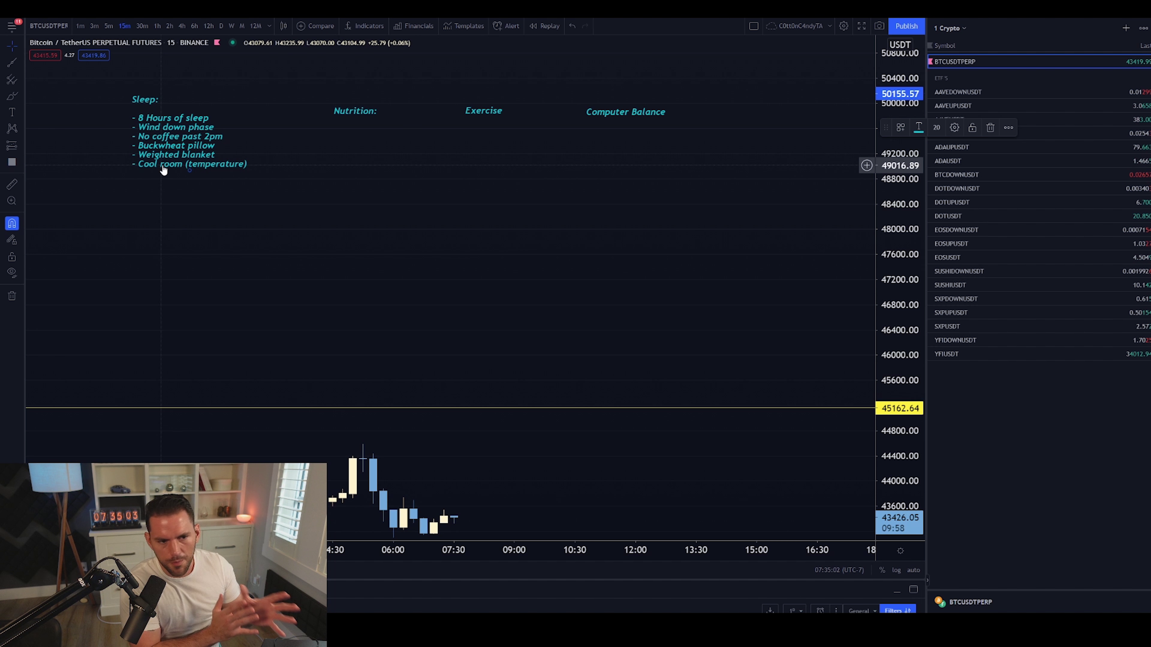
drag(355, 113, 358, 104)
- Reopen the Nutrition: note and type 'Matcha' below the heading after a blank line
double_click(358, 102)
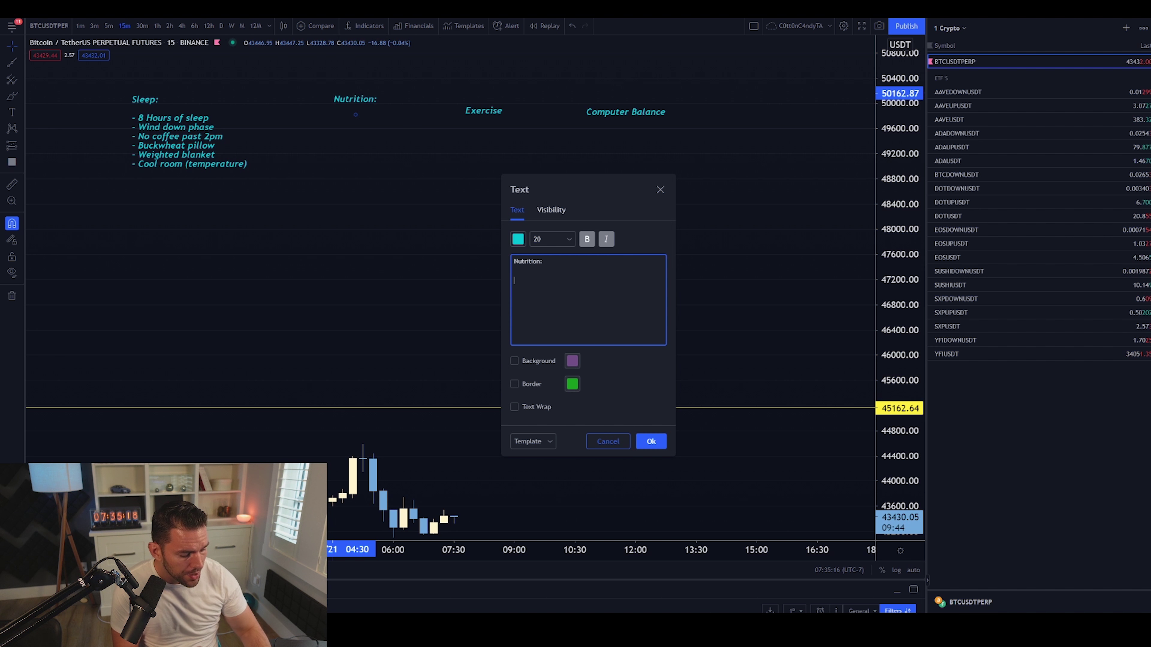
key(Return)
key(Return)
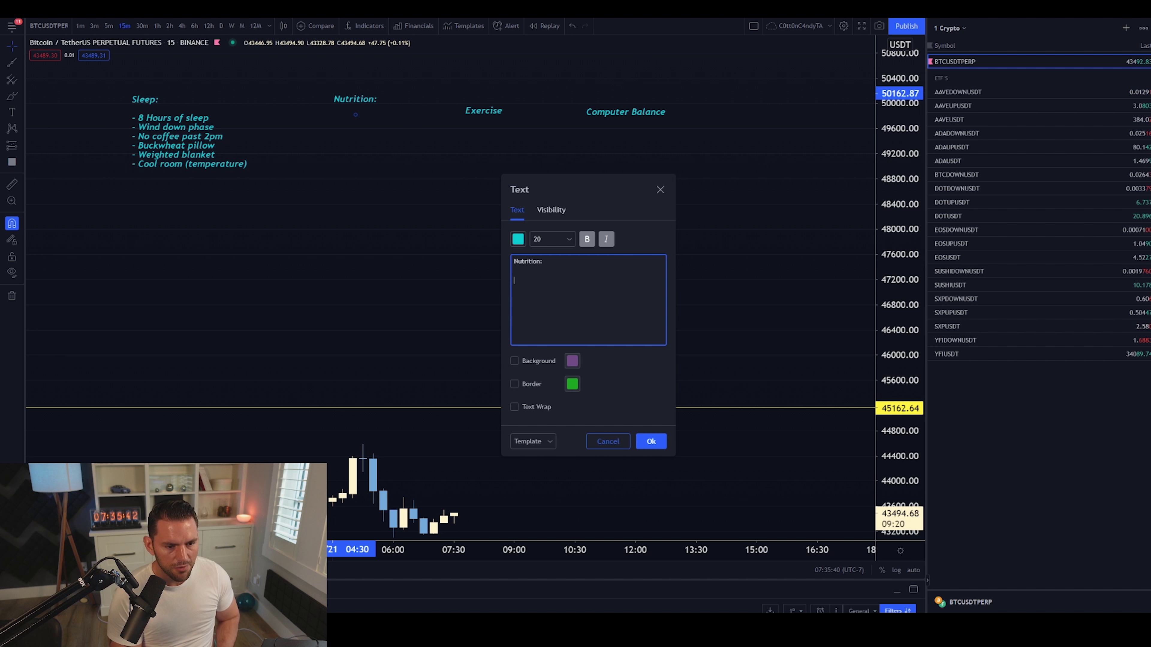
key(Return)
key(Return)
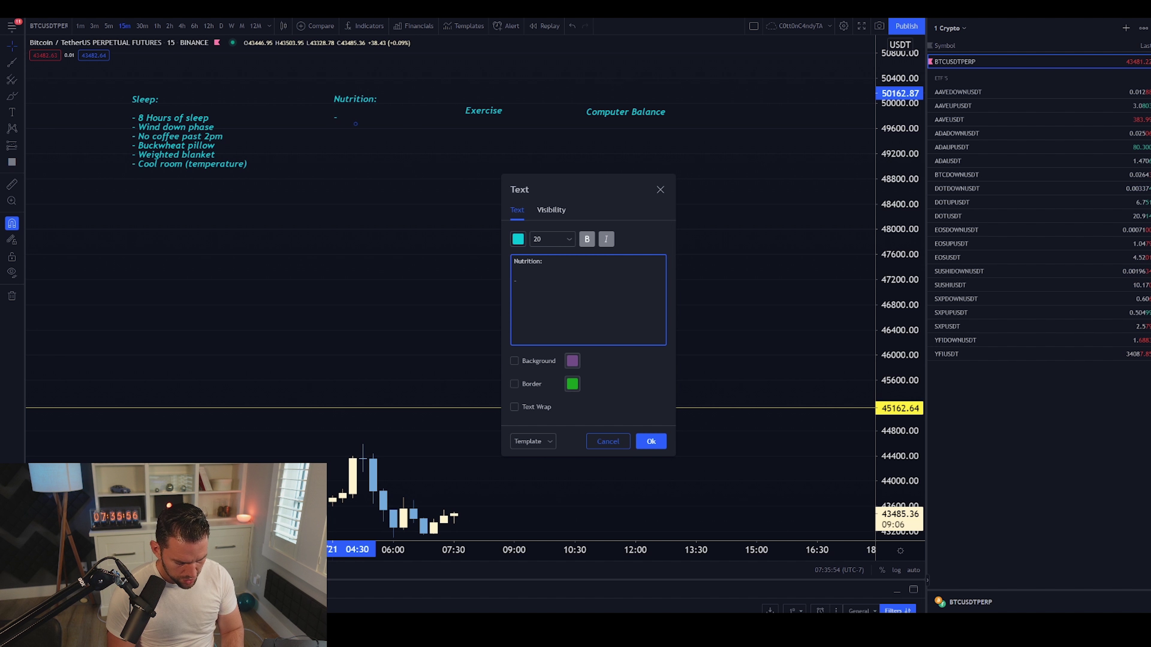
text(Matcha)
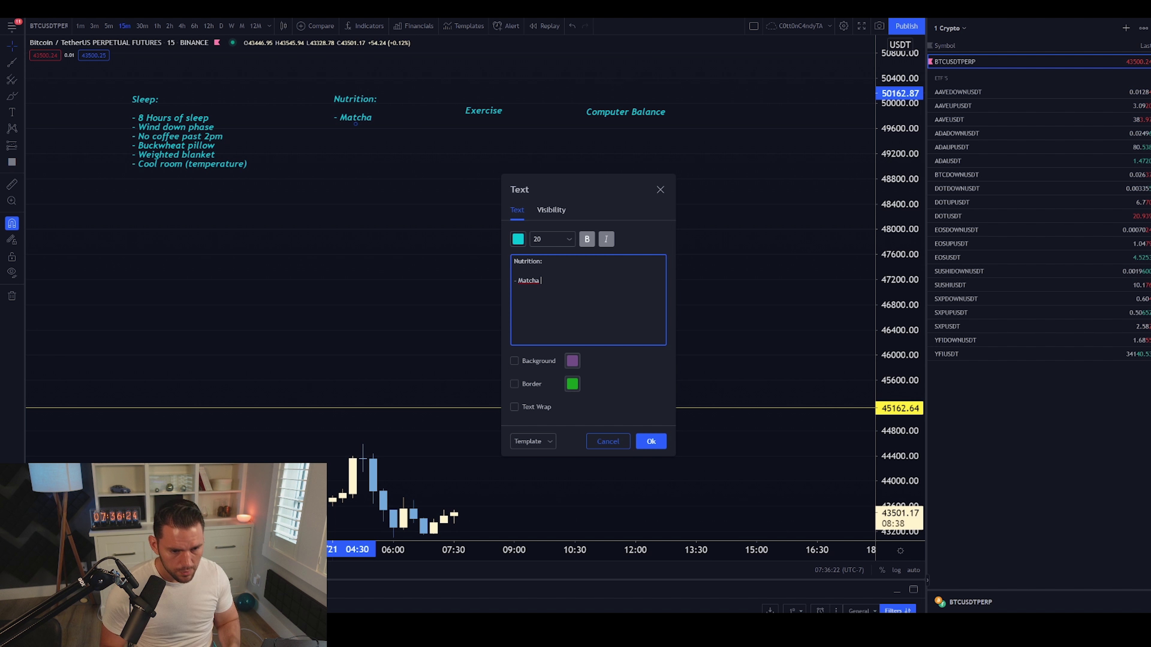
- Add a '- Less caffeine' bullet under Matcha, fixing its spacing and spelling
text(-Less)
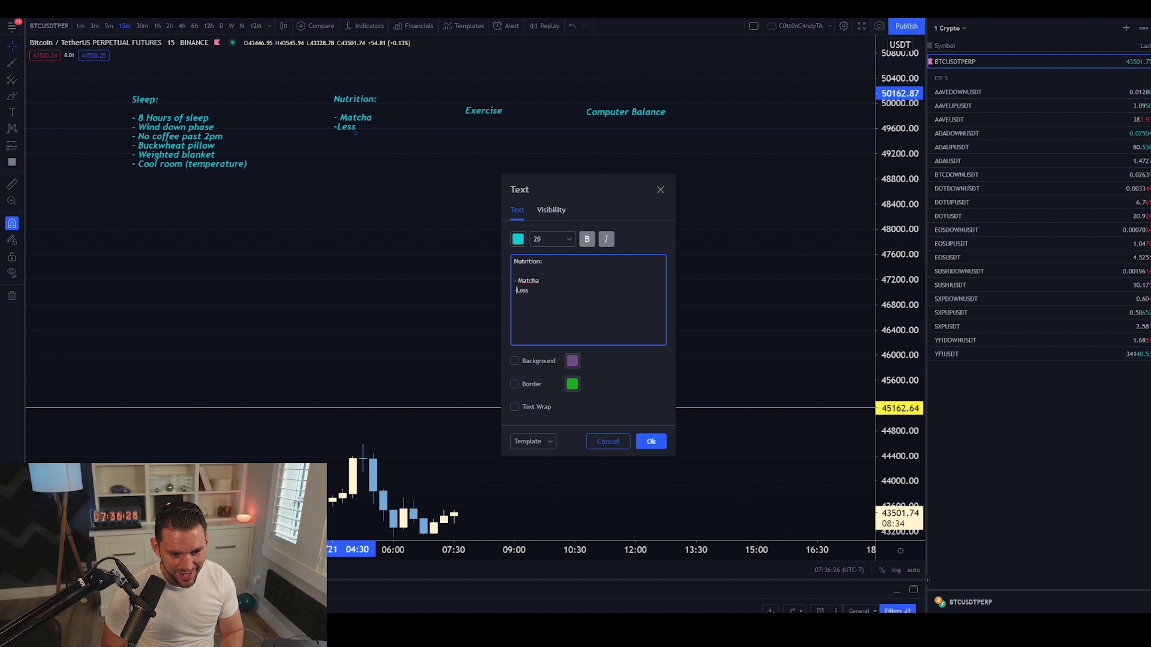
key(Home)
key(Right)
key(End)
text(caffine)
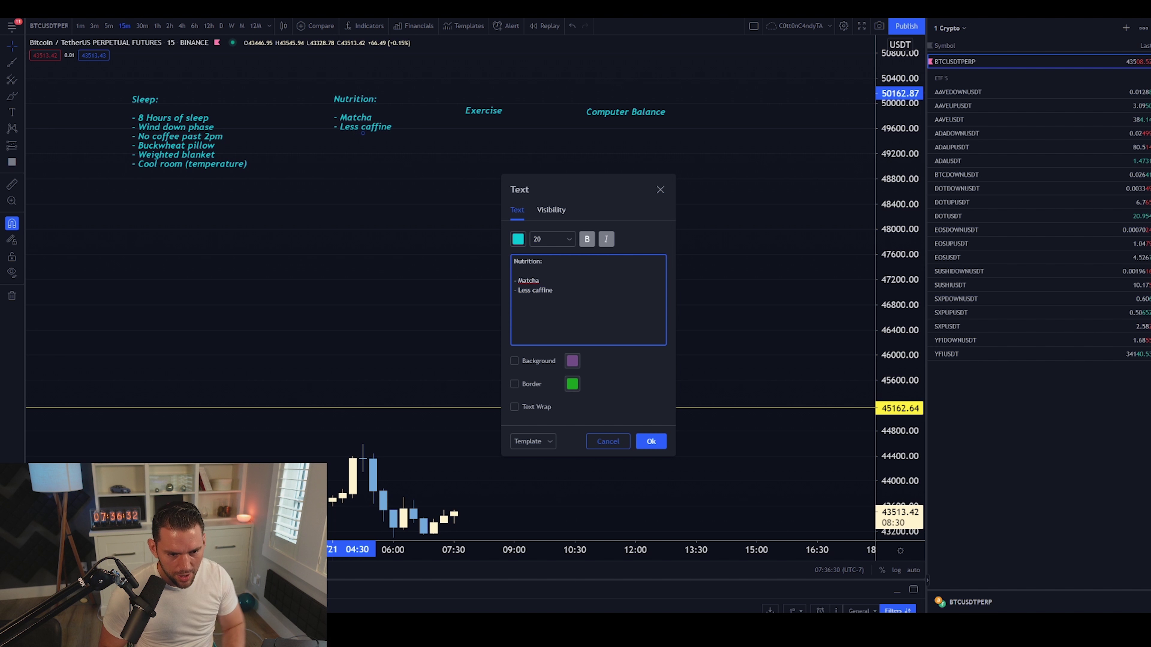
key(Left)
key(Left)
key(Left)
text(e)
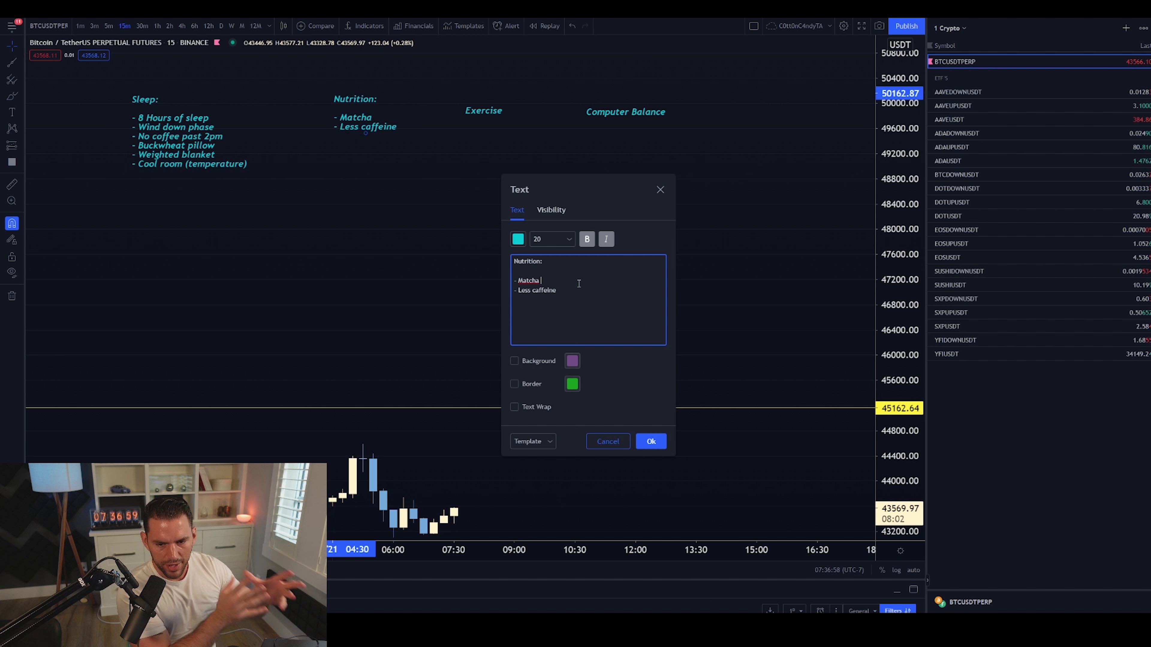
click(578, 283)
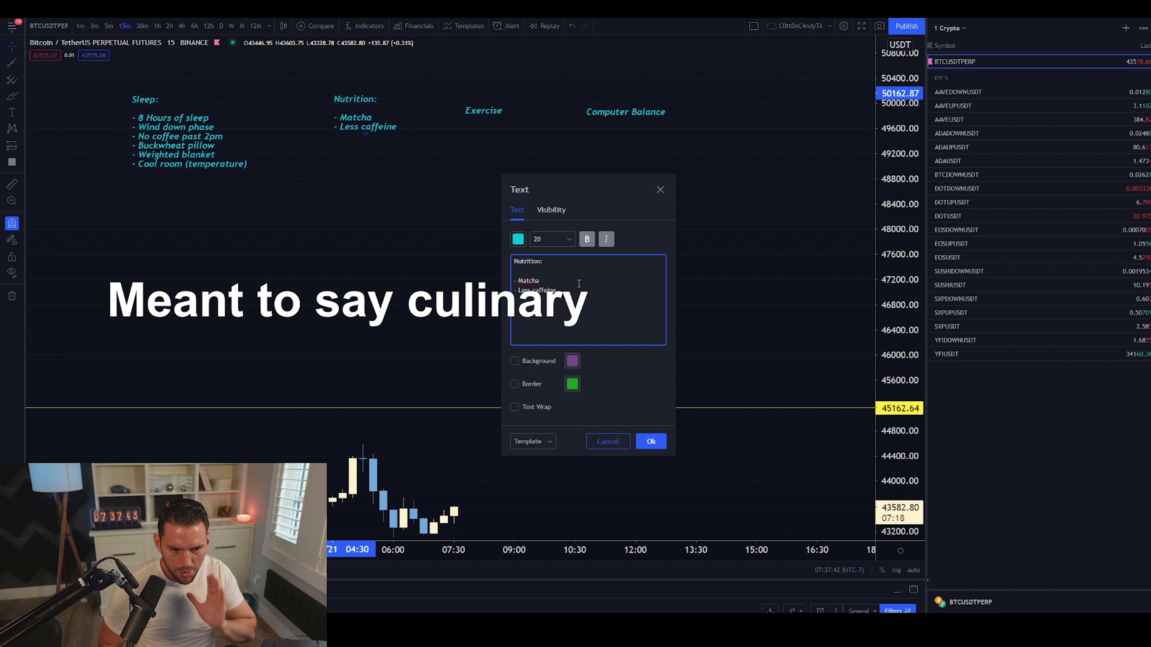
- Extend the Matcha bullet with '(ceremonial grade always from japan)' and start a new line
text(eremo)
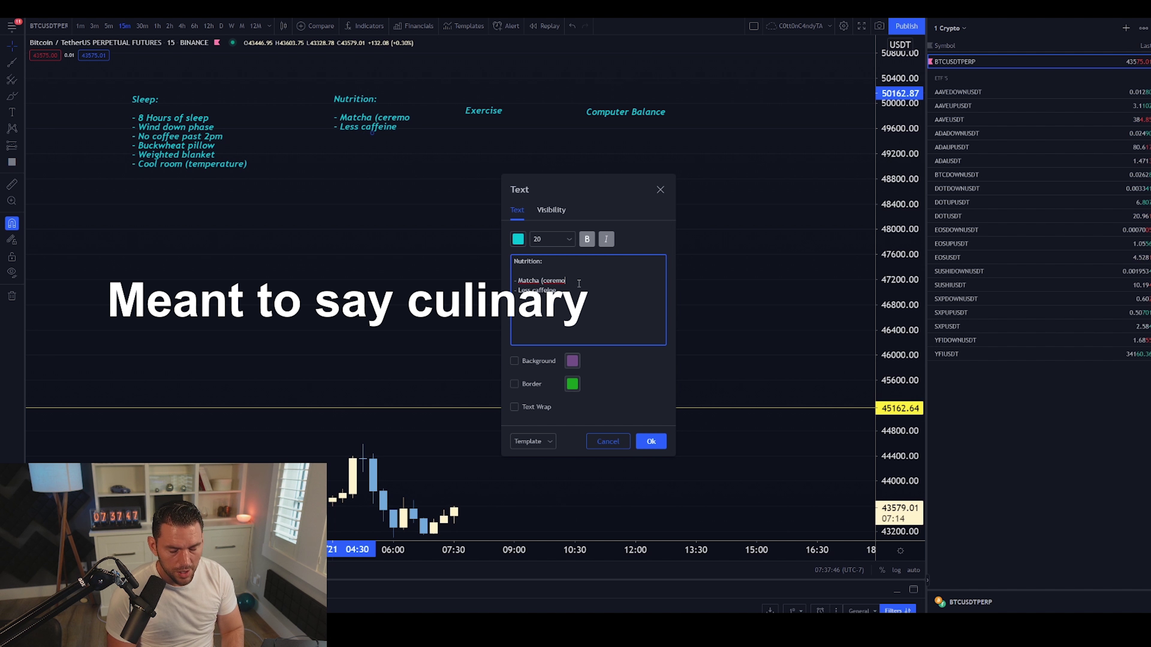
text(nial)
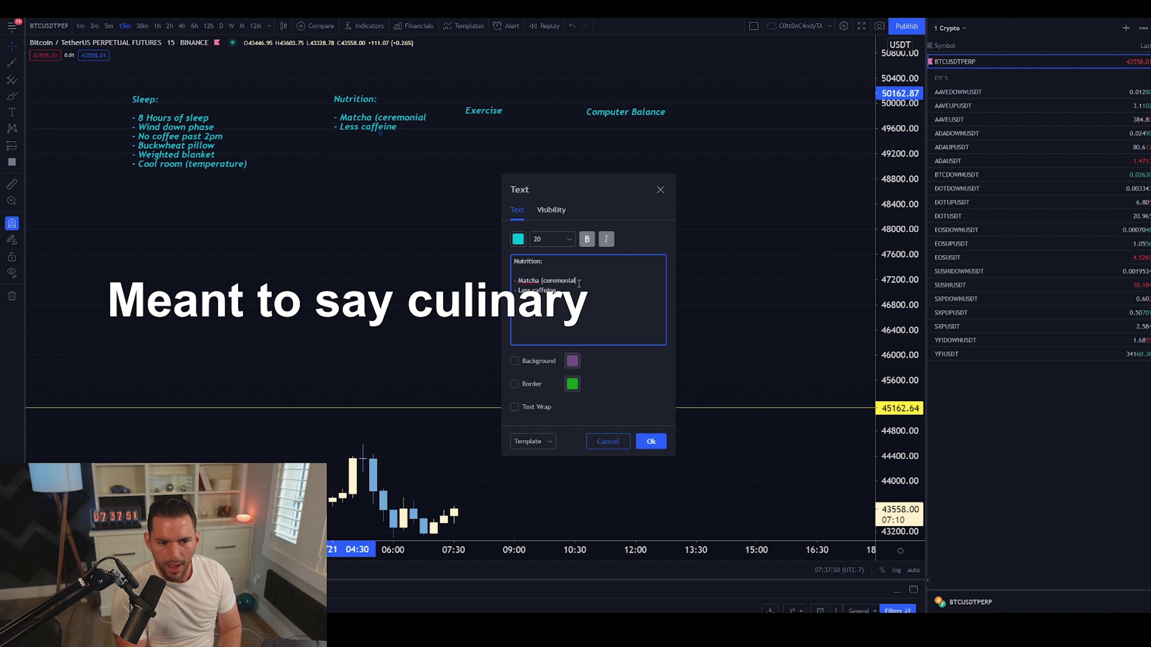
text(grade always from japan))
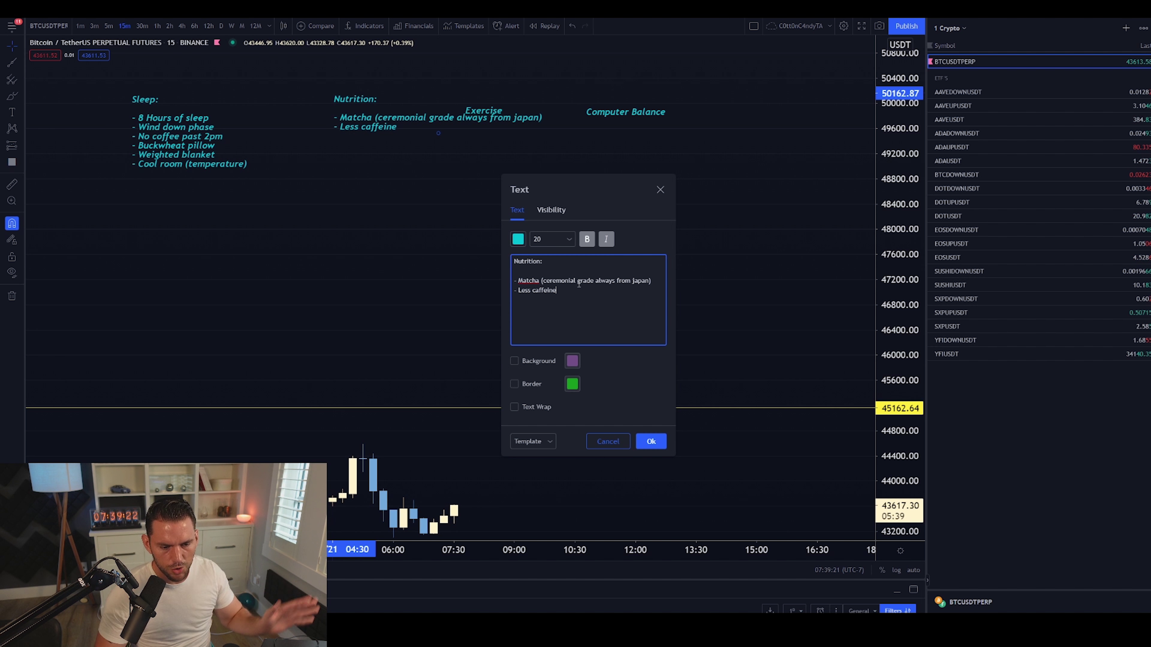
key(Return)
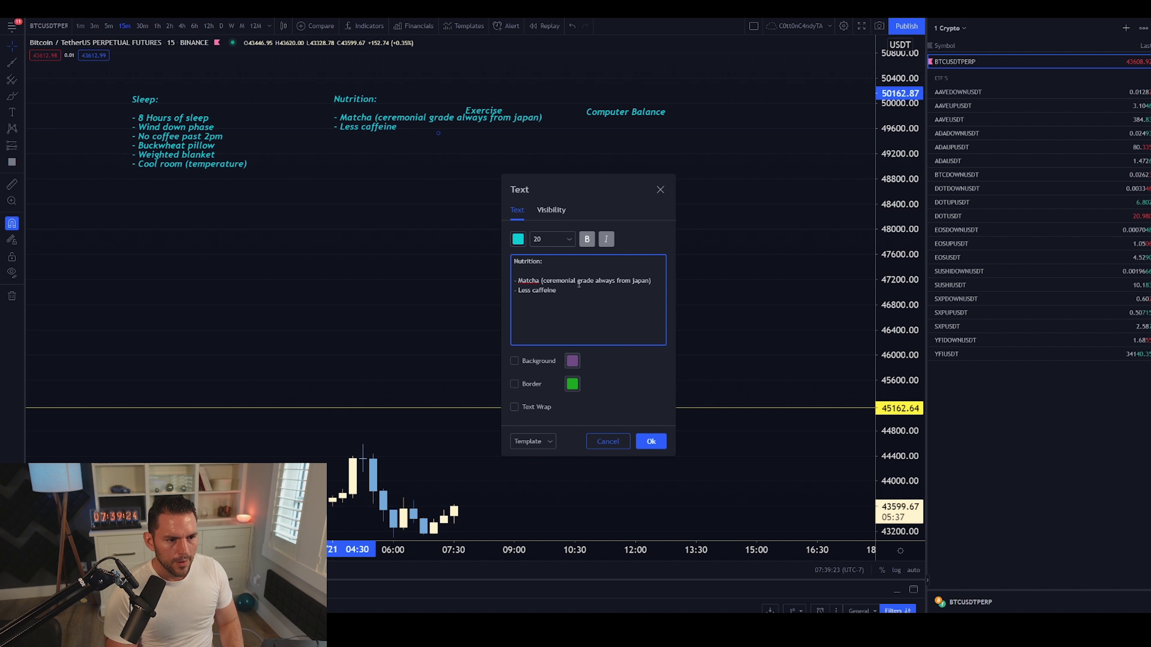
- Type the '- Biotin' bullet, then start a new dash line and enter 'Vitamin overhaul ('
text(-)
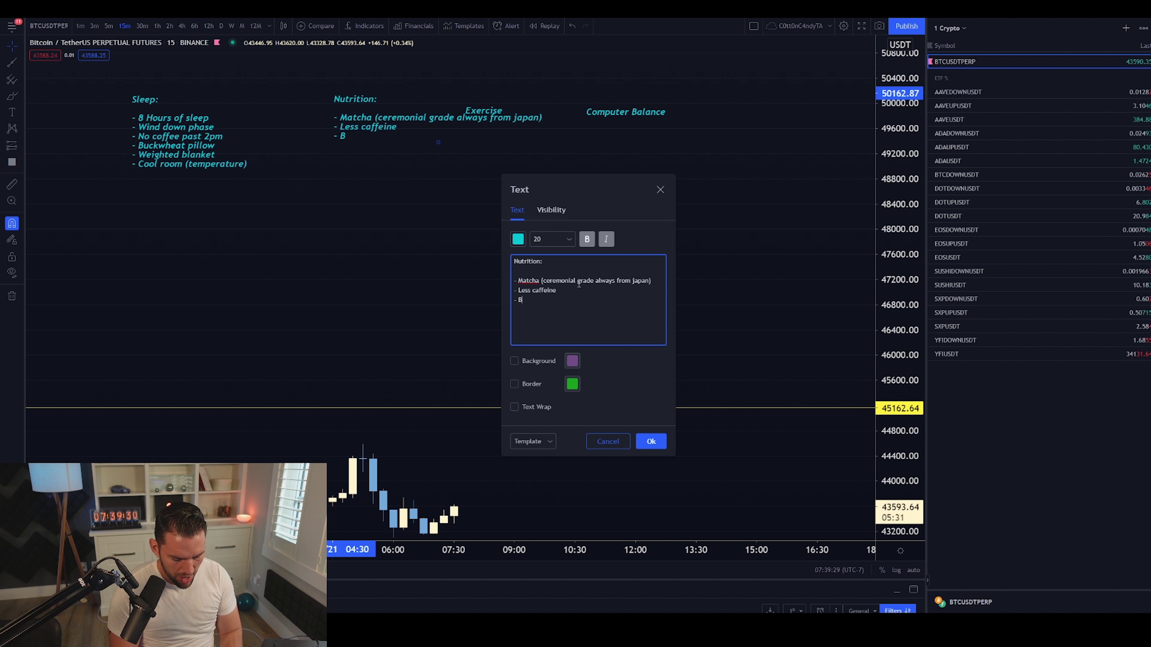
text( Biotin)
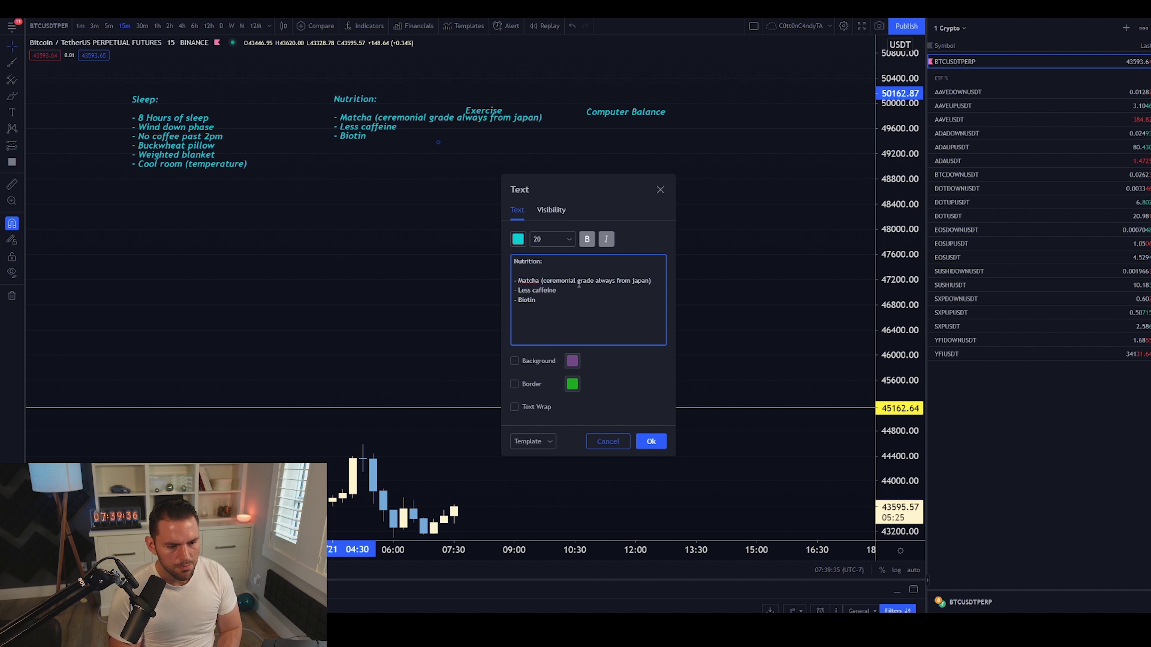
key(Return)
text(-)
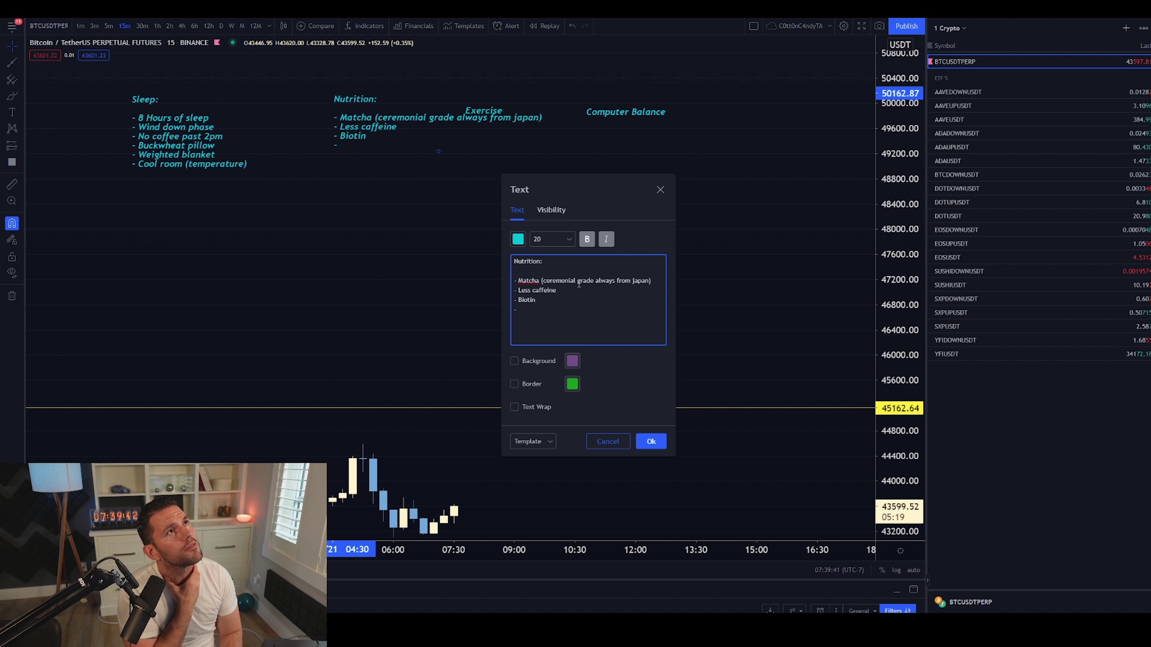
text(Vitamin overhaul ()
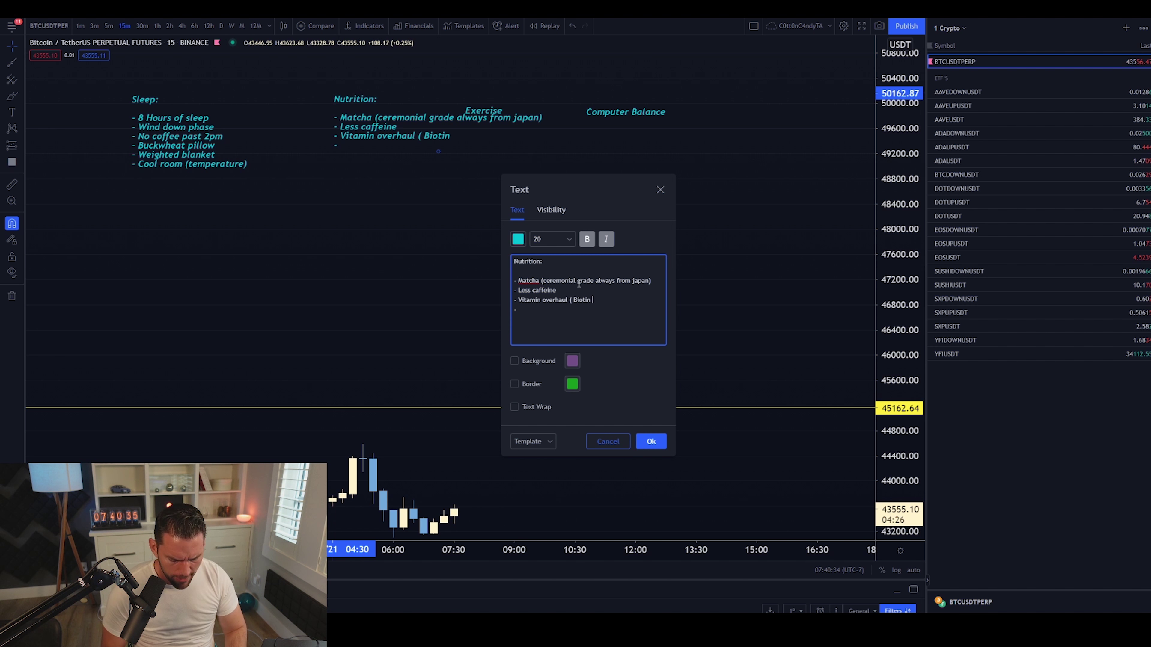
- Append ', heme iron, fish oil glutamine )' to the vitamin line, then add '- Brazilian nuts' below
text(, heme iron)
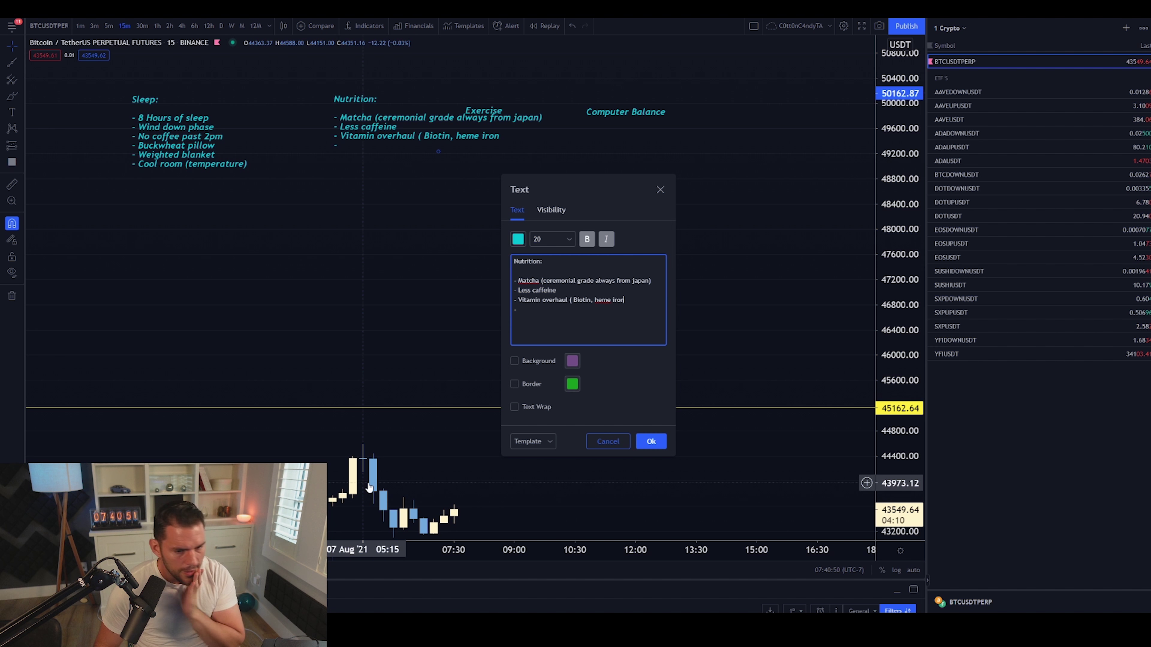
text(, fish)
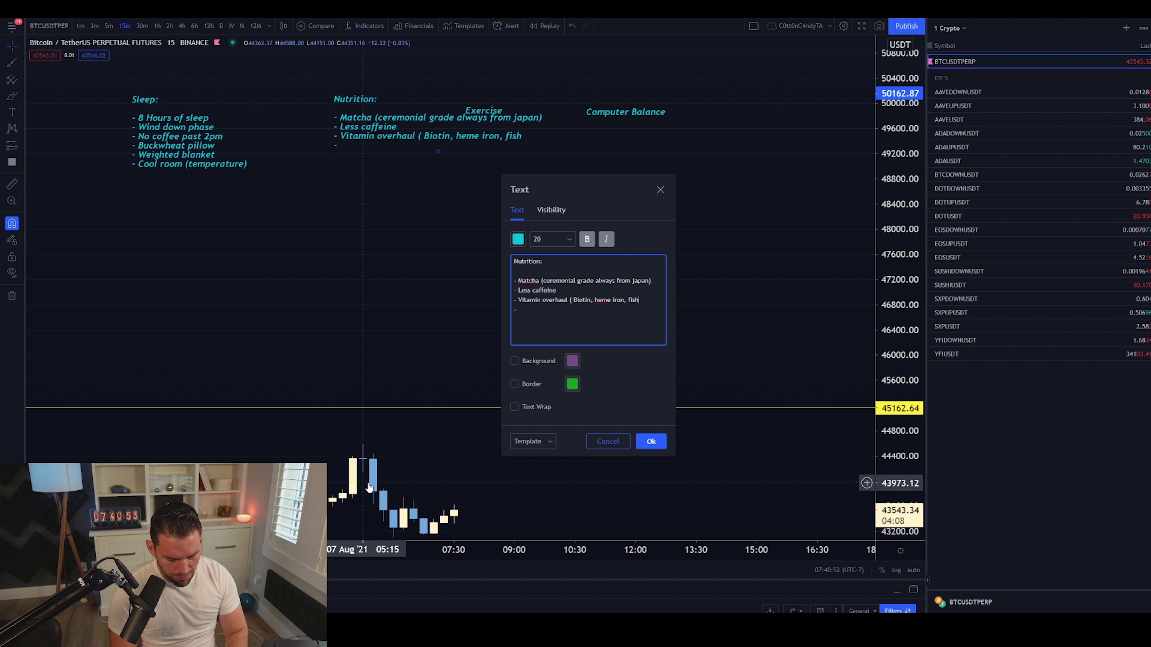
text( oil)
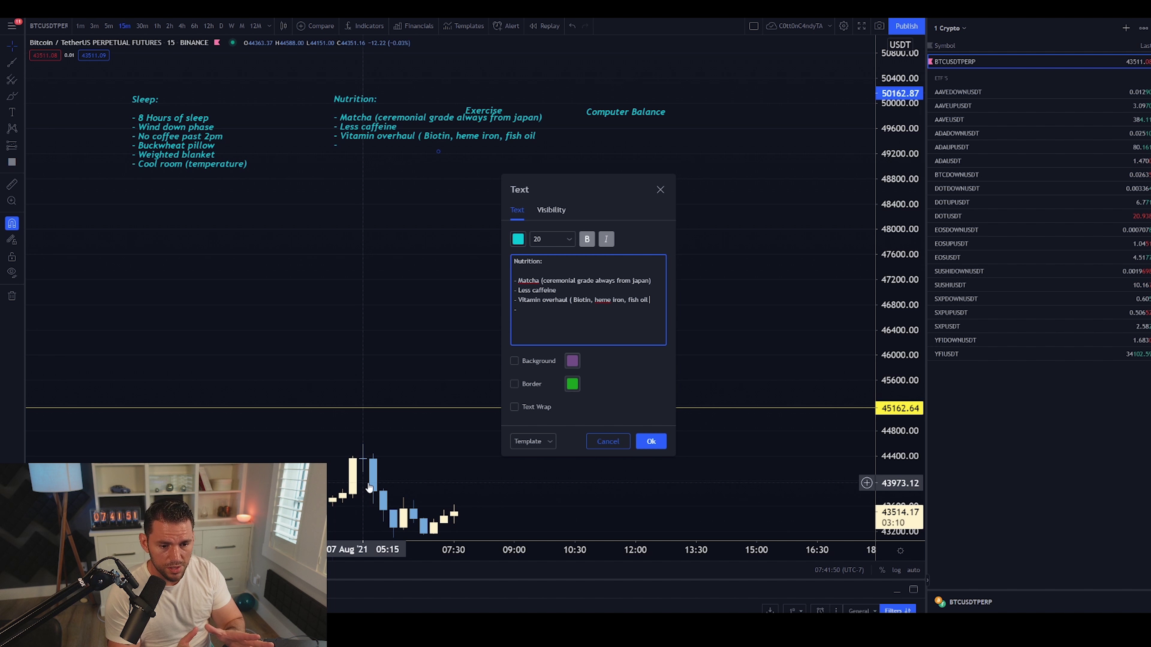
text(glutamine)
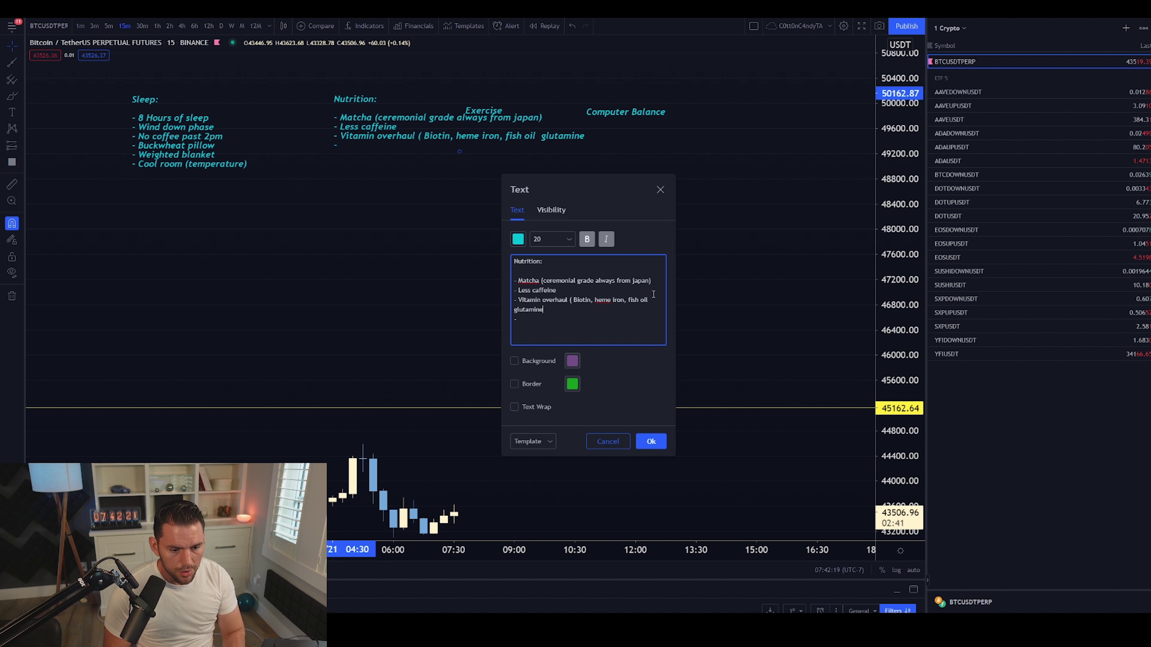
text( ))
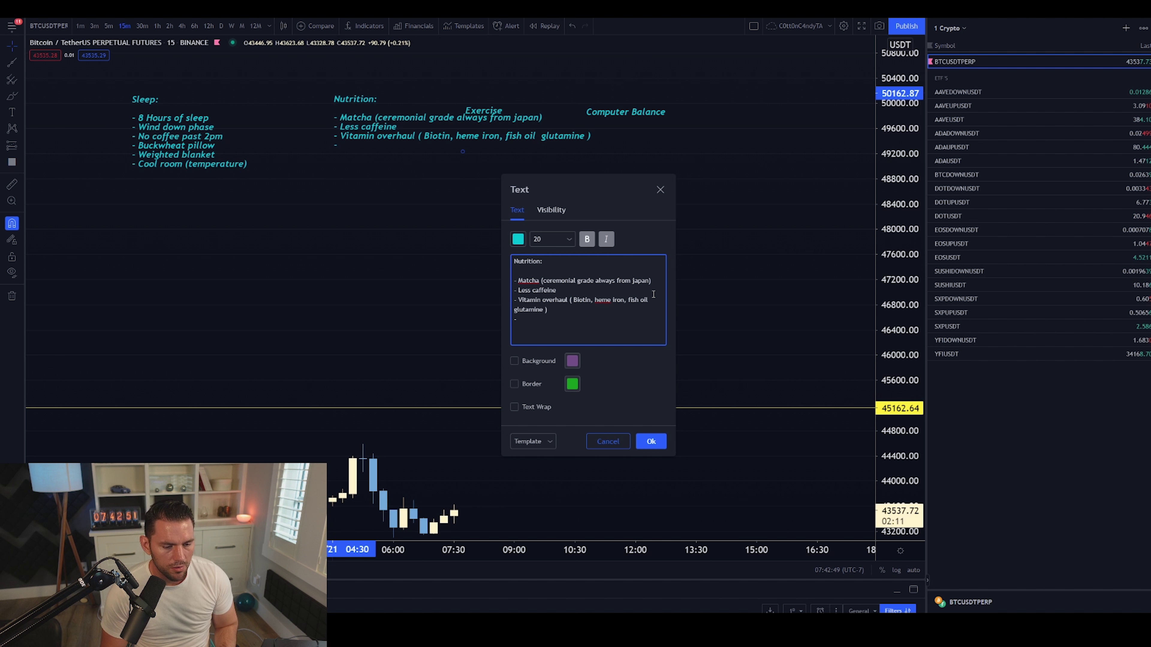
text(azilian nuts)
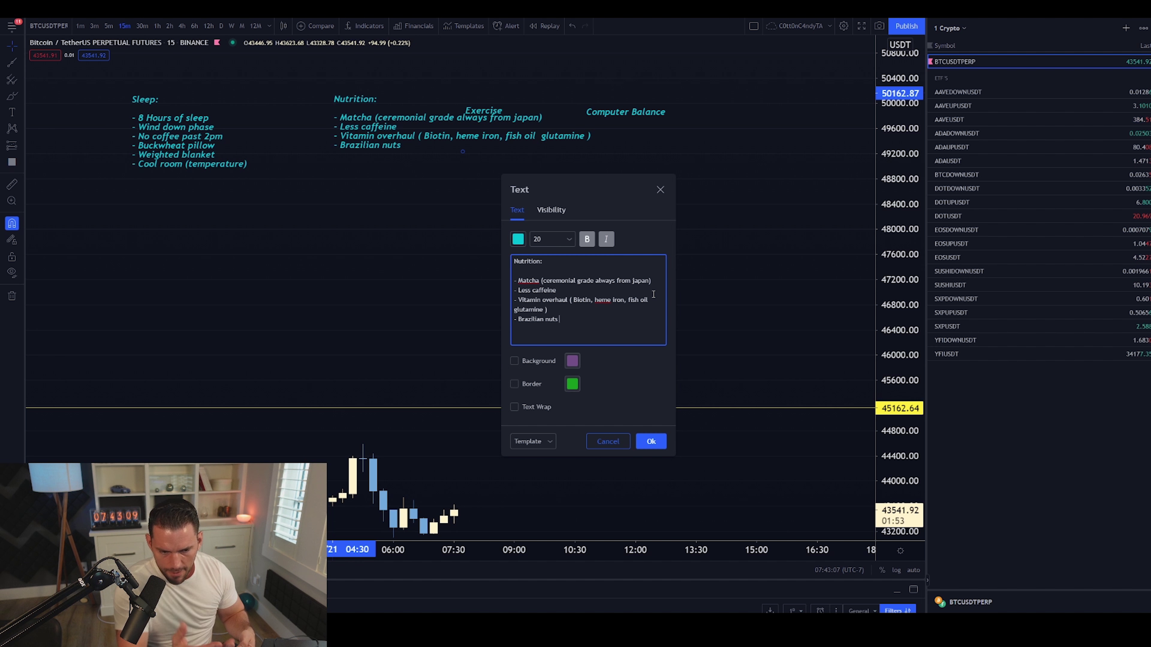
- Break the vitamin bullet after 'Biotin,' so 'heme iron, fish oil glutamine )' drops to the next line
key(Up)
key(Up)
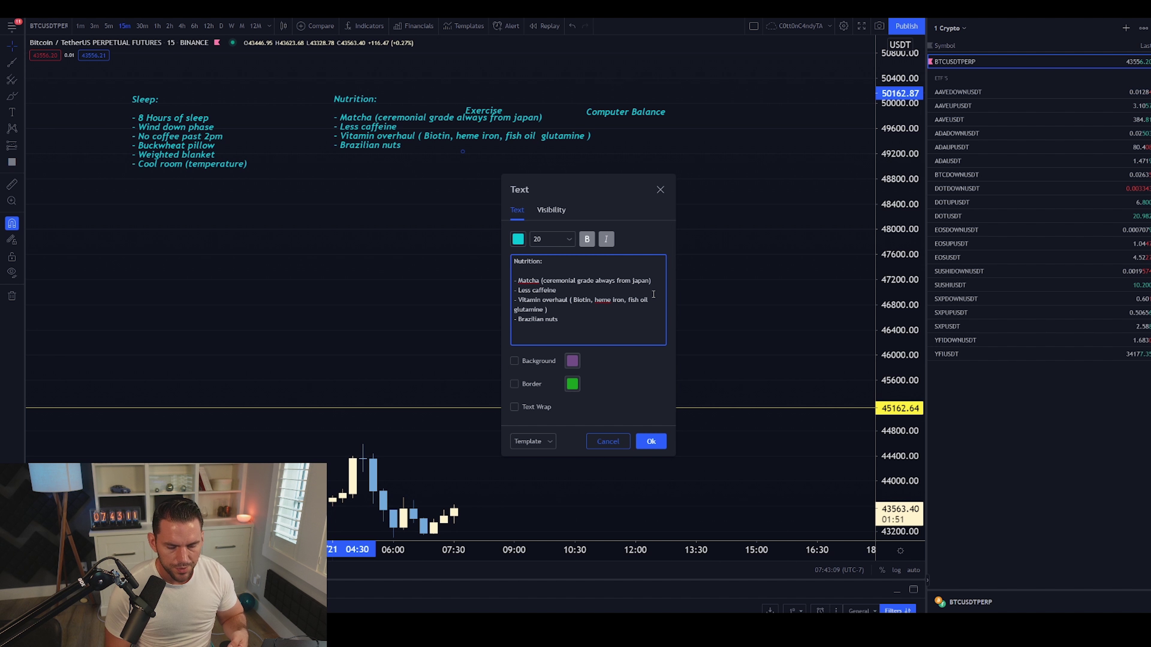
key(Right)
key(Right)
key(Right)
key(Right)
key(Right)
key(Right)
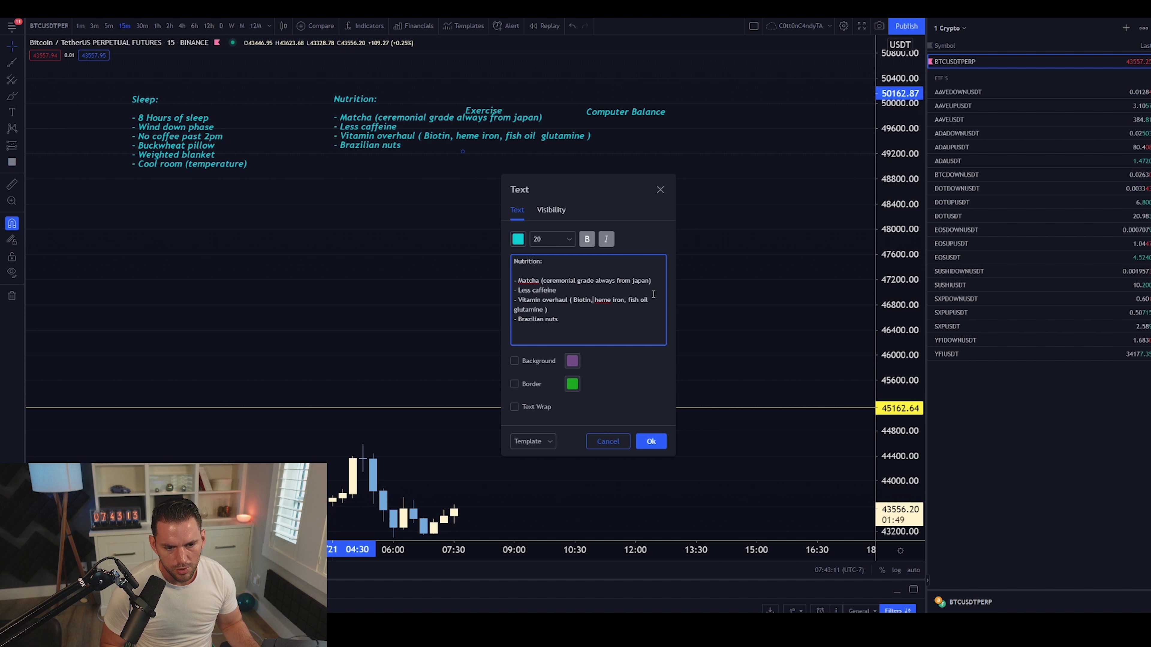
key(Return)
key(Up)
key(Up)
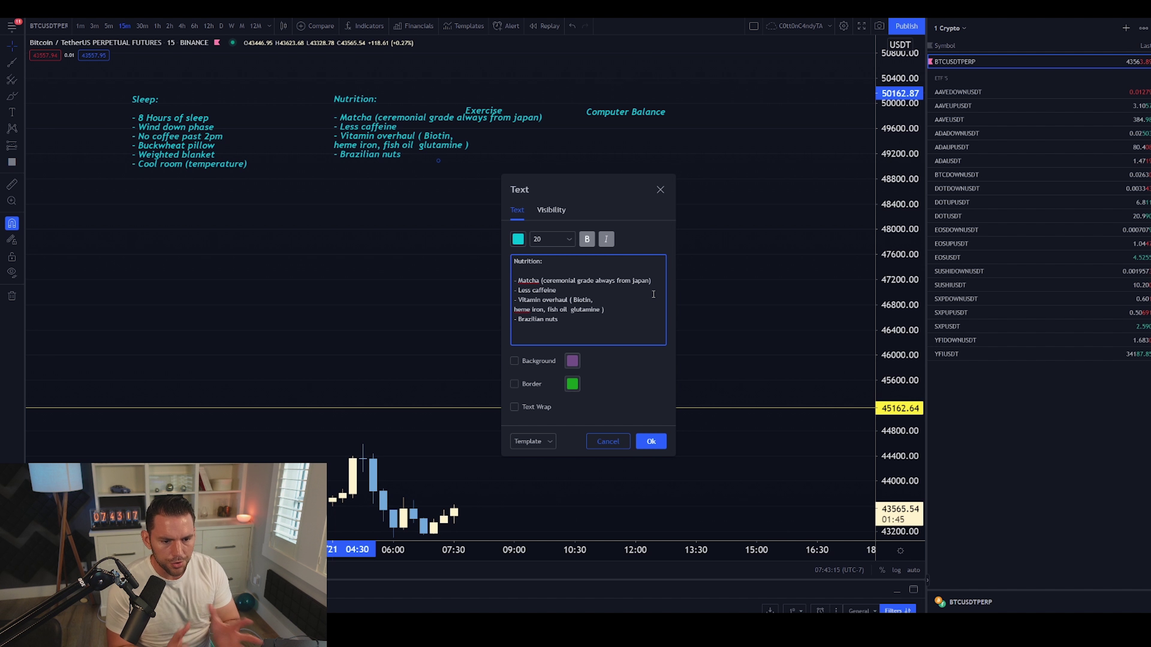
- Wrap 'always from japan)' onto its own line in the Matcha bullet
key(Up)
key(End)
key(Left)
key(Left)
key(Return)
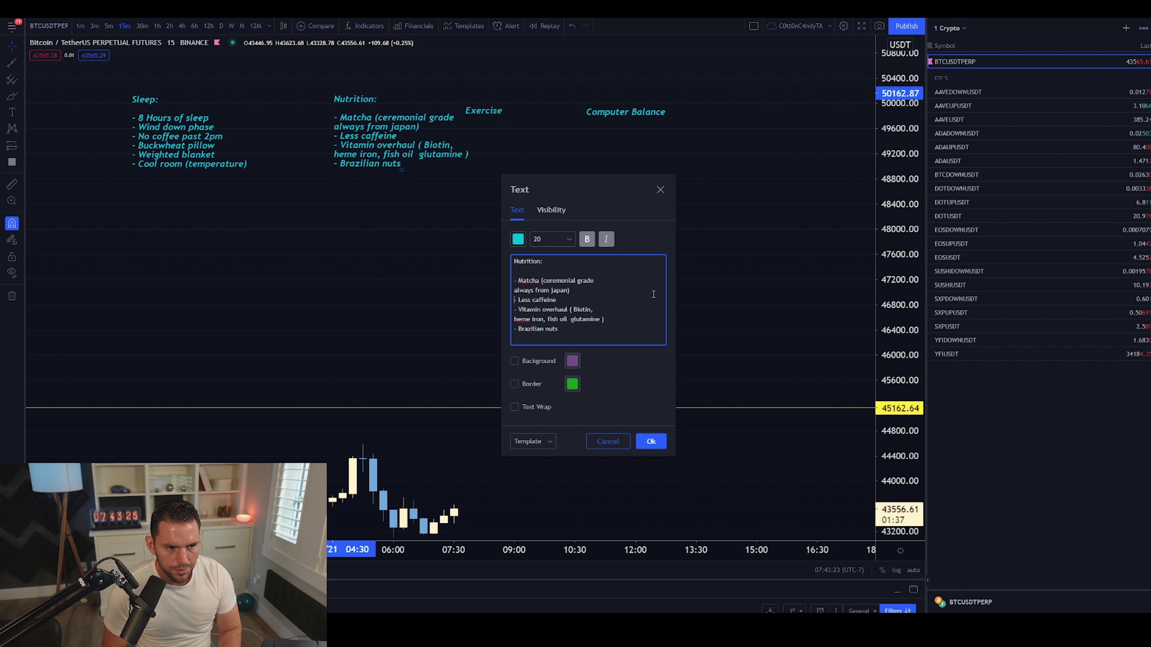
- Insert blank lines between the Nutrition bullets and open a new line below Brazilian nuts
key(Return)
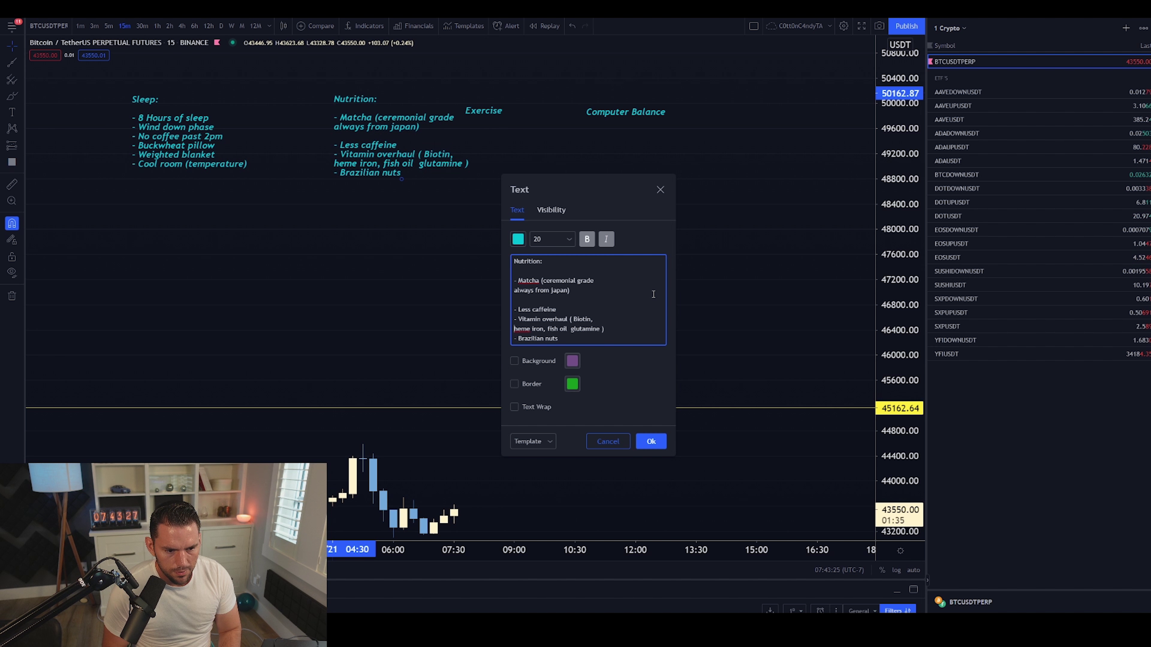
key(Down)
key(Return)
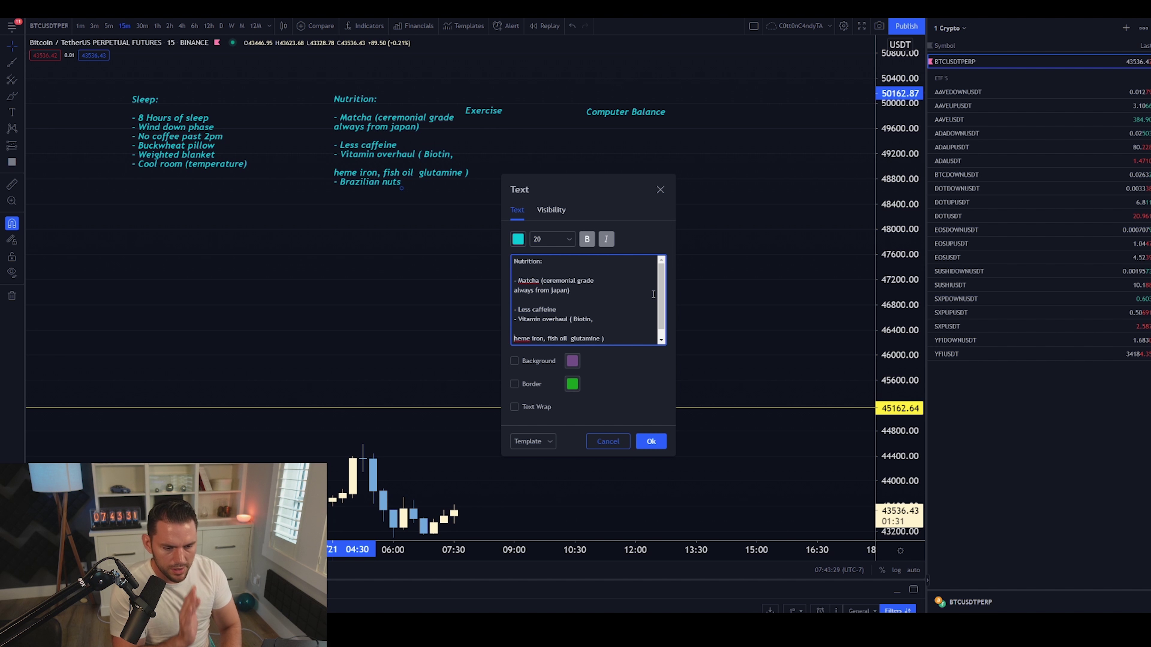
key(ctrl+End)
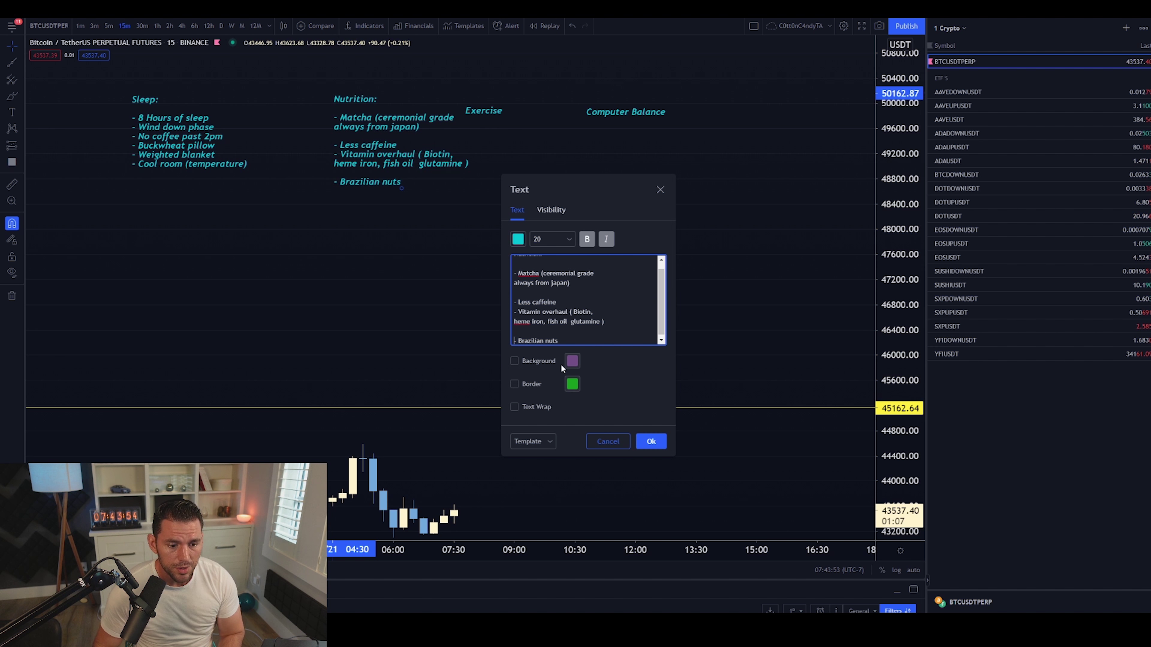
key(Return)
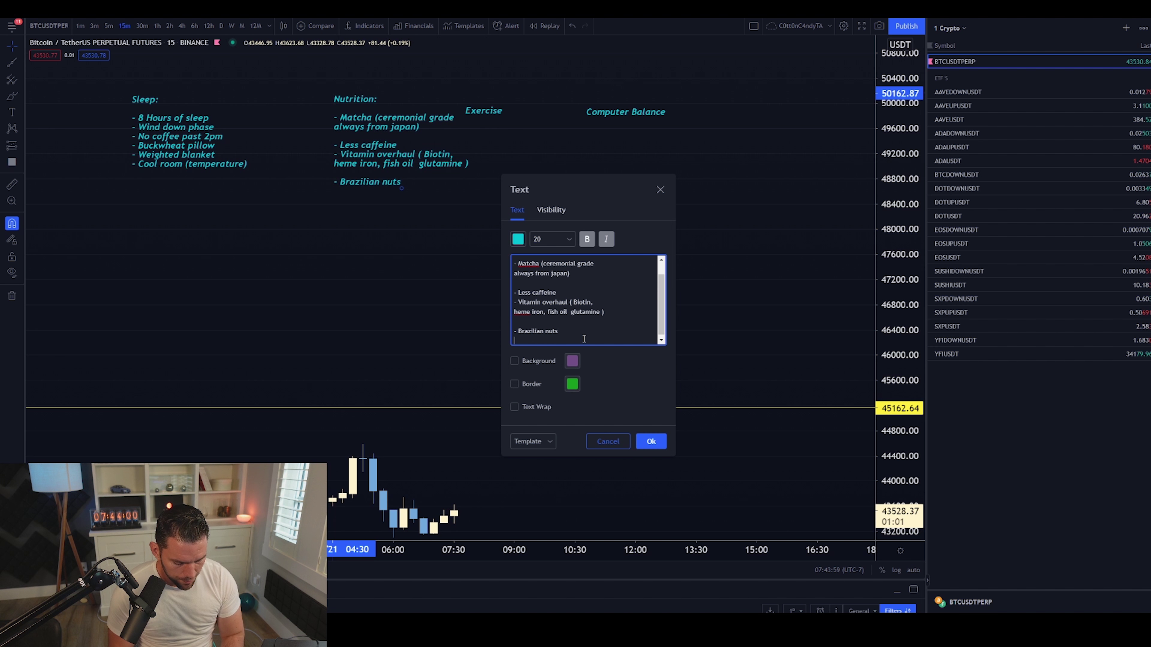
- Add a '- Smoothies for breakfast' bullet below Brazilian nuts
text(Smoothies)
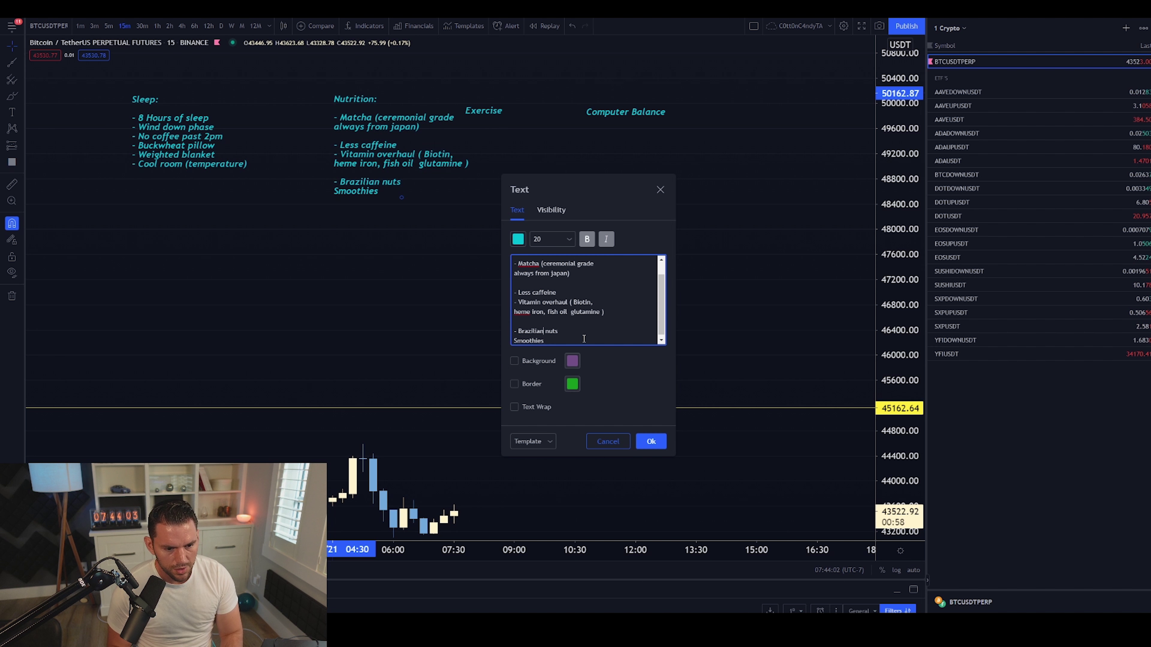
key(Home)
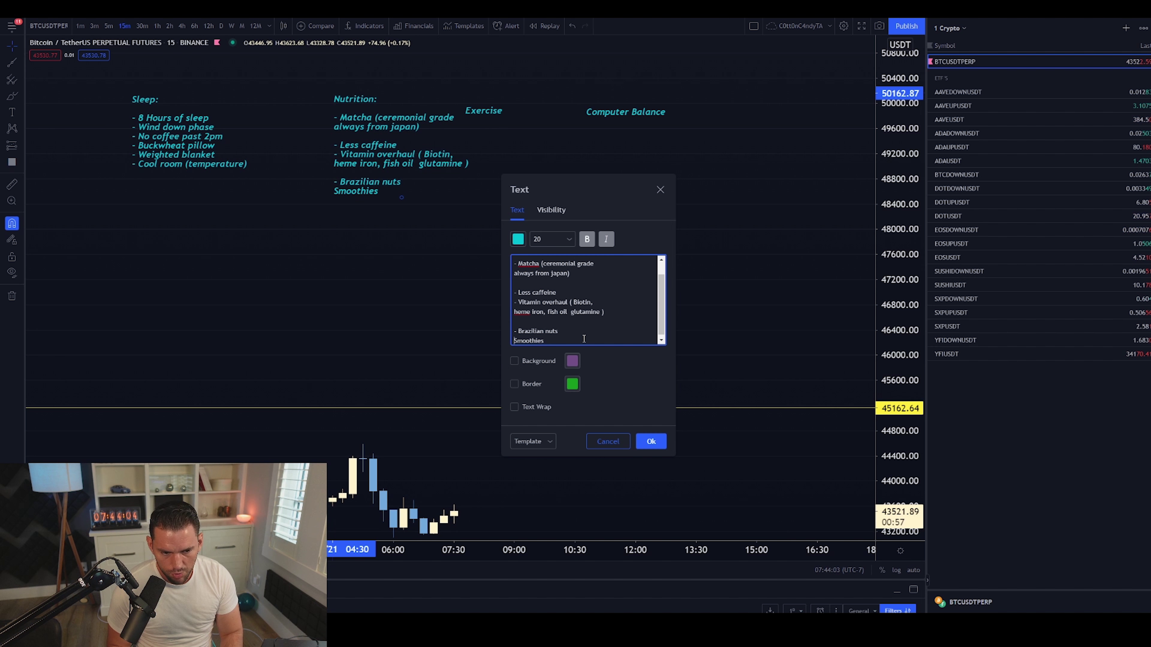
text(-)
key(End)
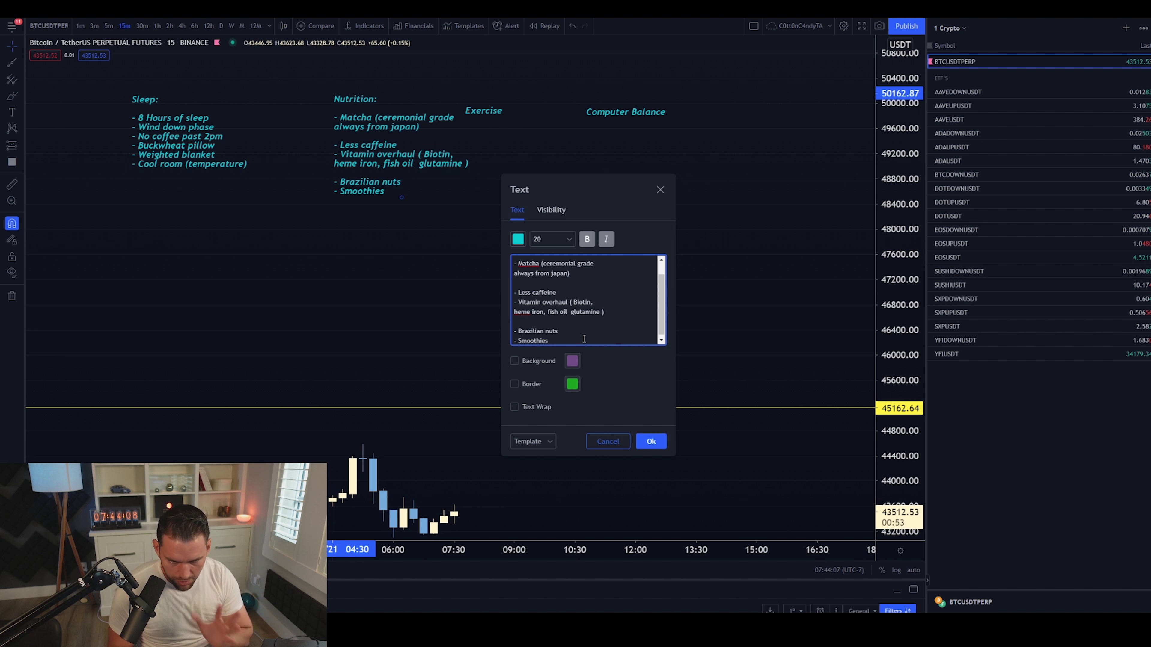
text(for breakfast)
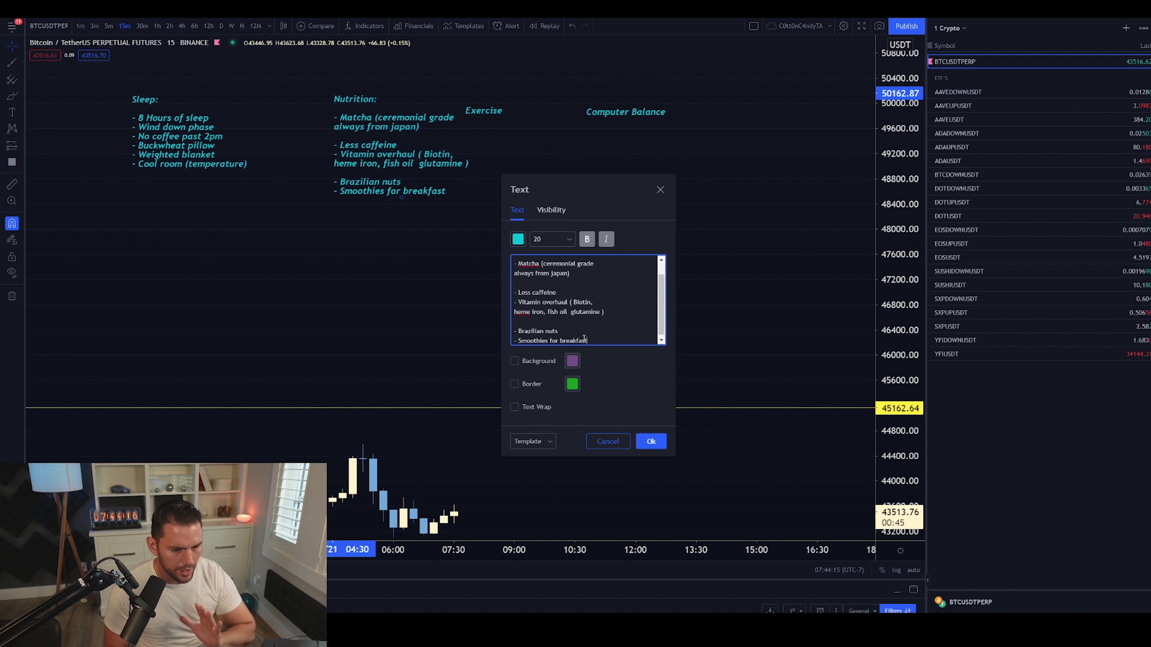
key(Return)
key(Return)
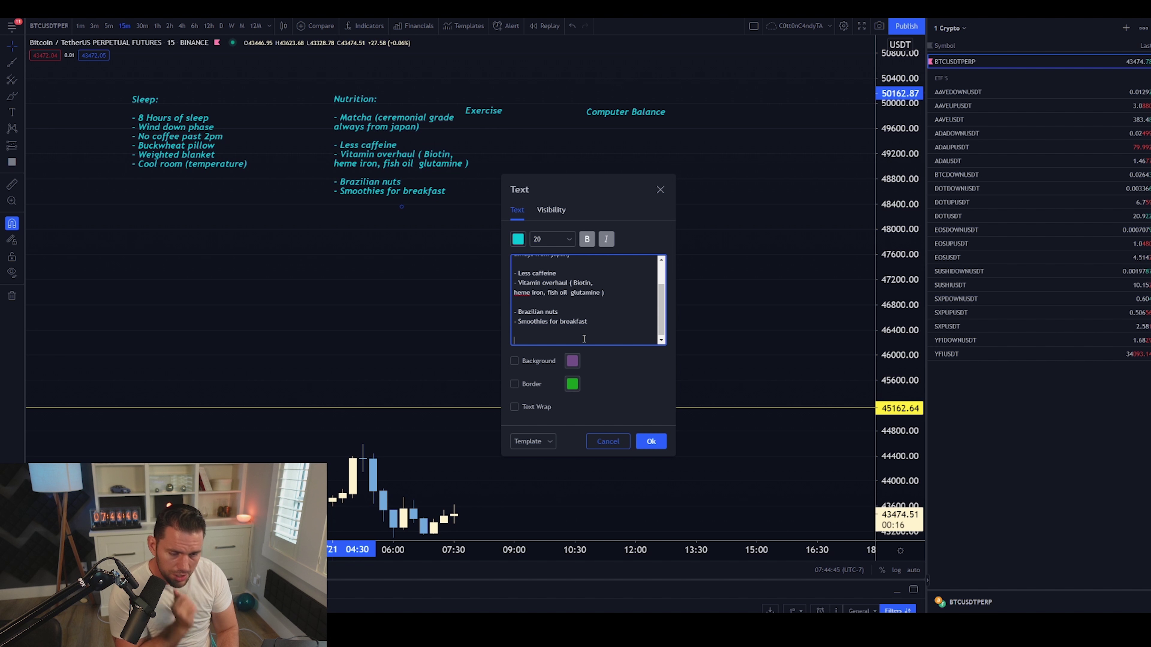
- Type 'Rebalancing of food intake' as the final dashed Nutrition bullet
text(Rebala)
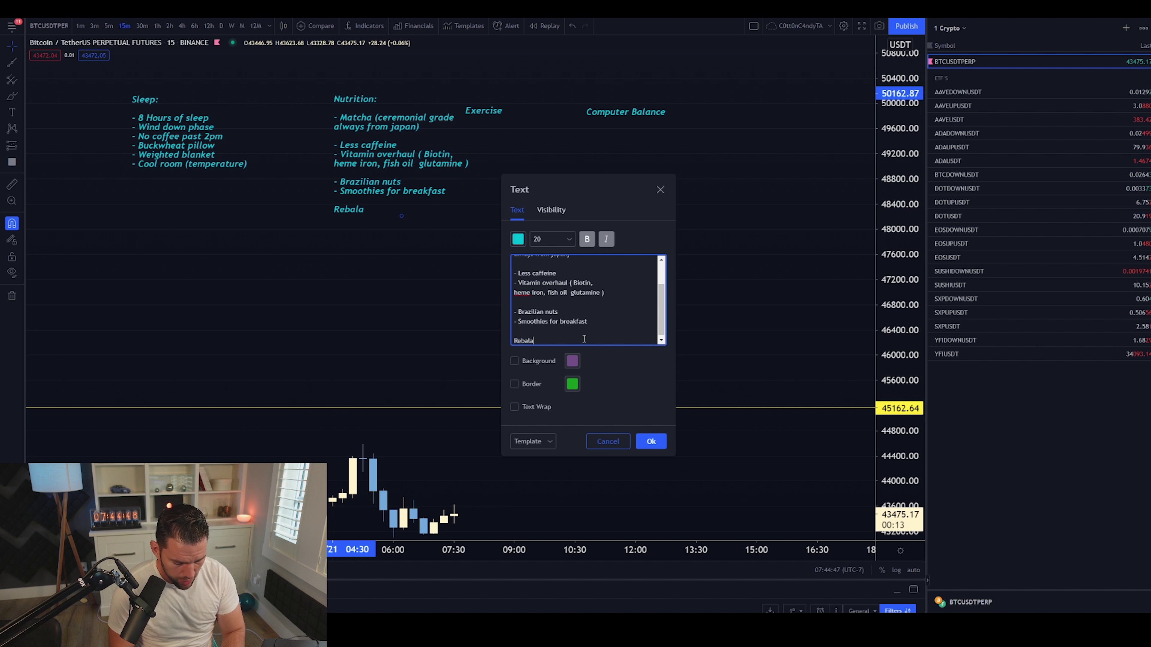
text(nc)
key(BackSpace)
key(BackSpace)
key(BackSpace)
text(ancing of )
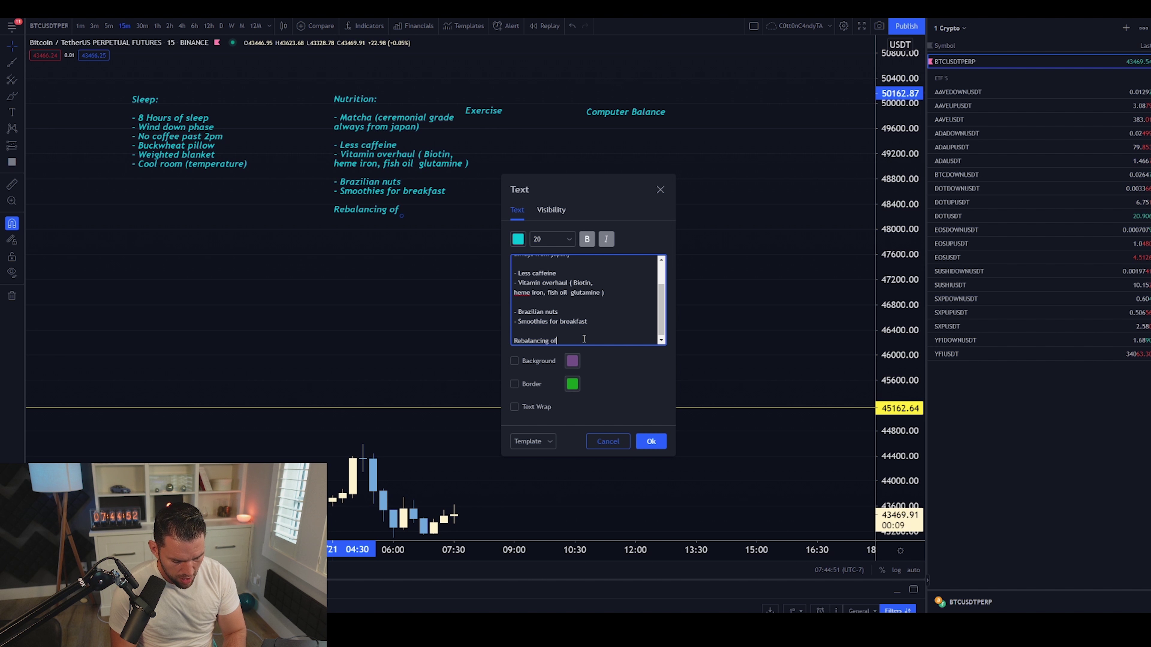
text(foo)
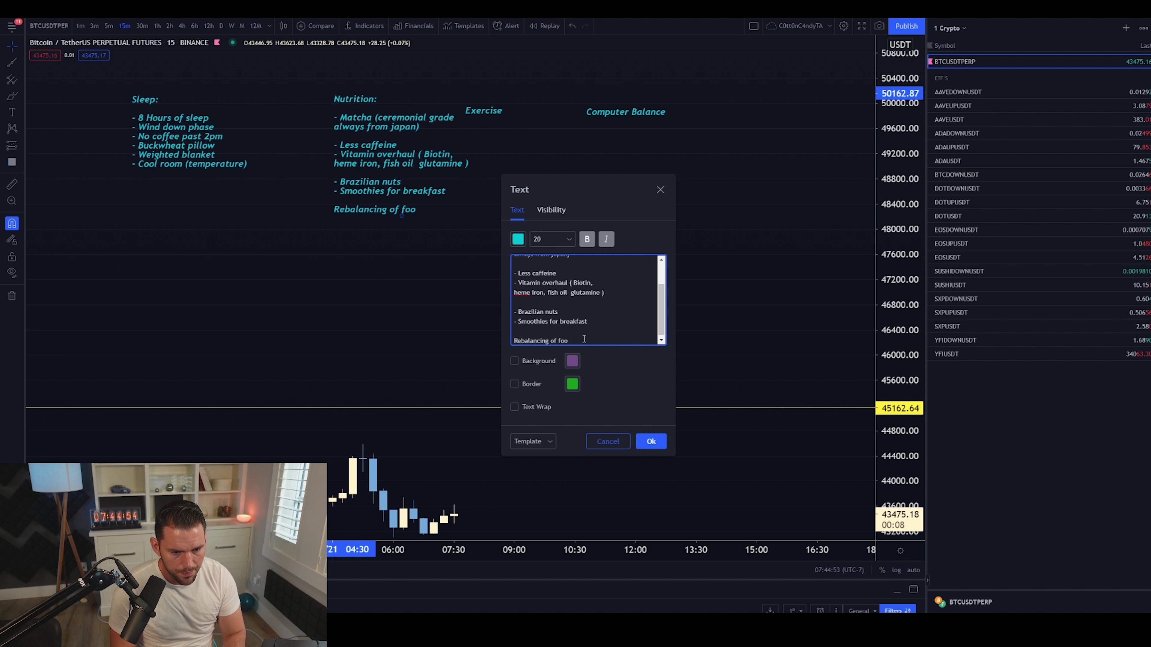
text(d intake)
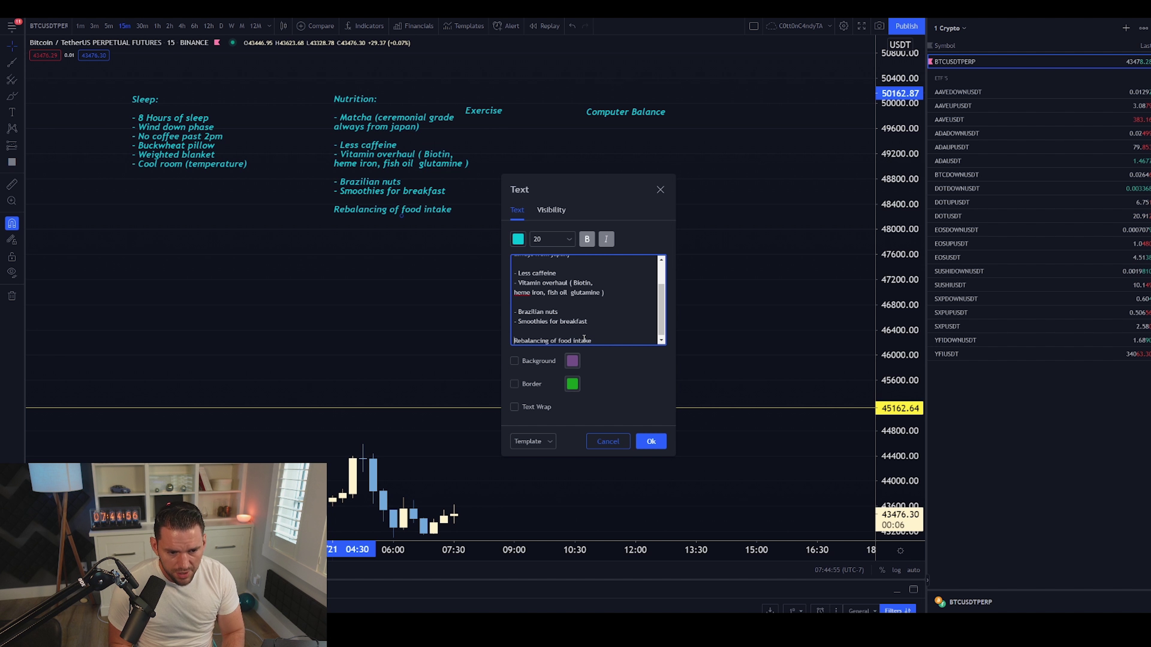
text(-)
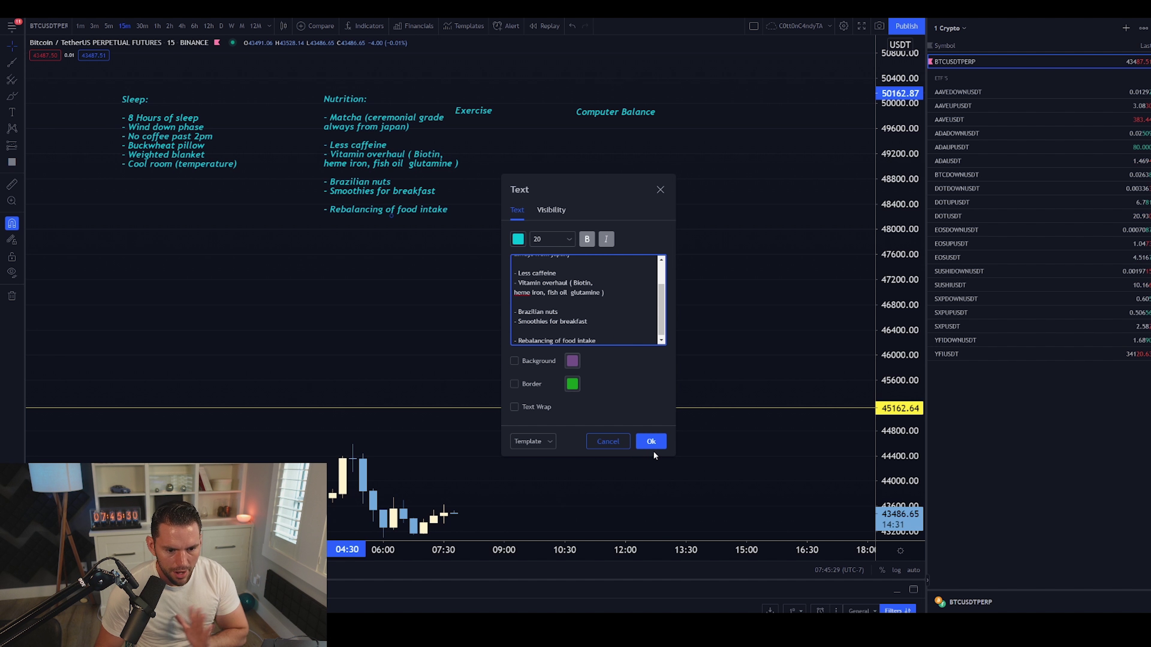
scroll(623, 312, down, 1)
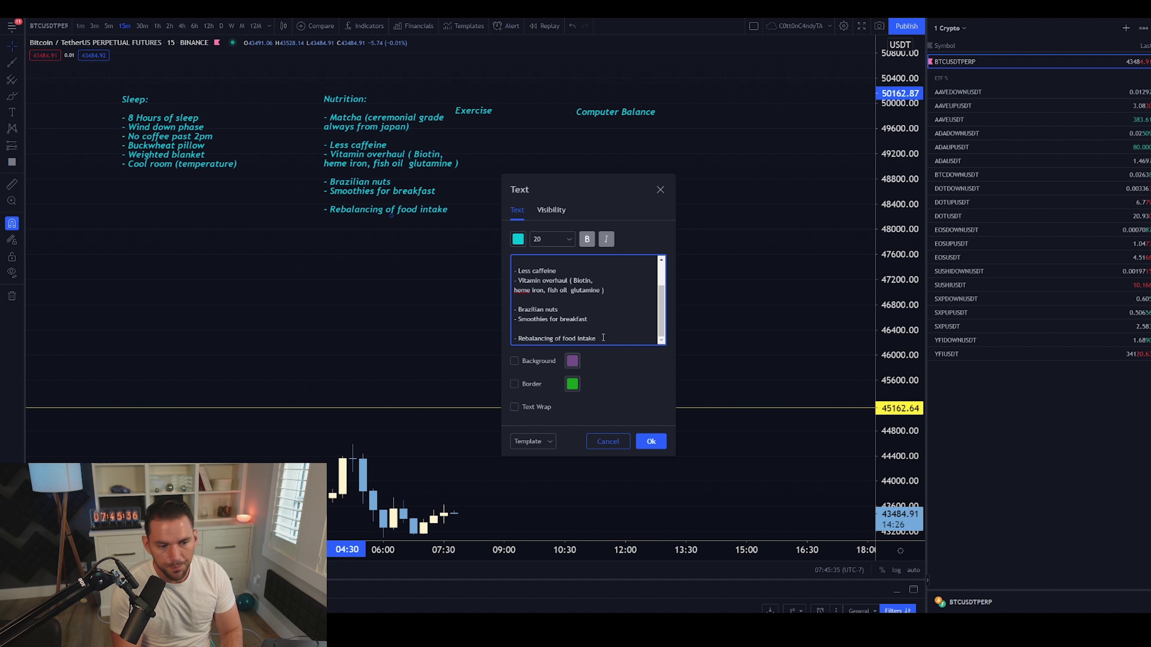
- Apply the Nutrition note and move the Exercise and Computer Balance headings further right
click(651, 441)
drag(474, 104, 515, 98)
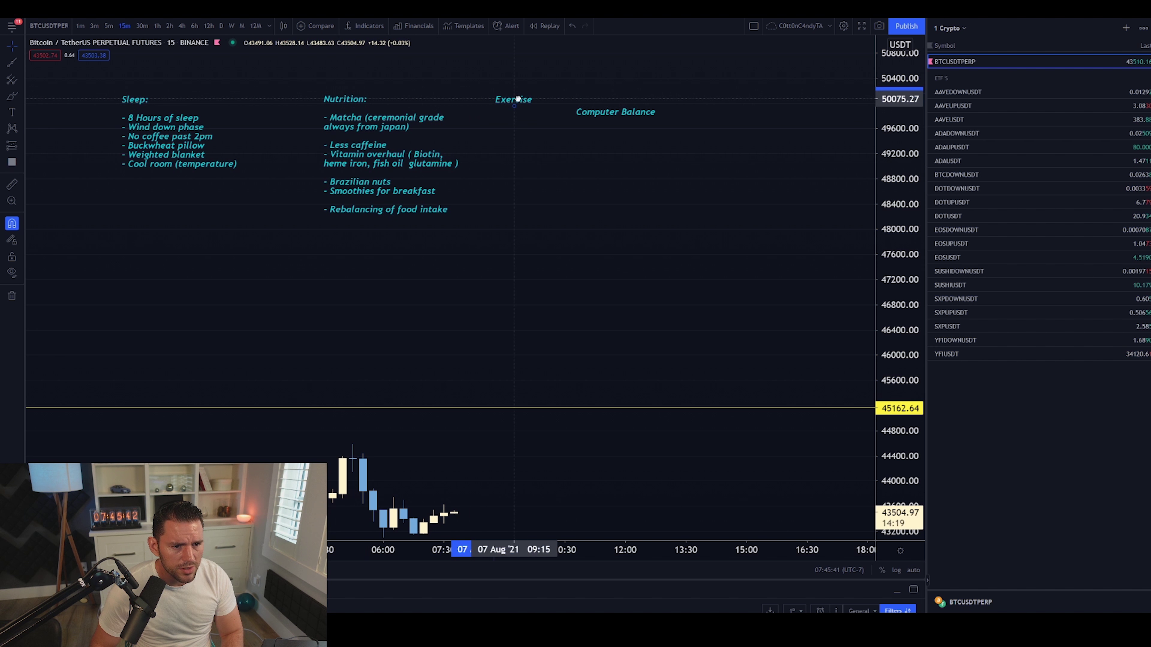
mouse_move(652, 113)
mouse_down()
mouse_move(688, 97)
mouse_move(749, 100)
mouse_up()
drag(506, 103, 537, 102)
- Add a '- SIIT exercise' bullet under the Exercise heading
double_click(537, 102)
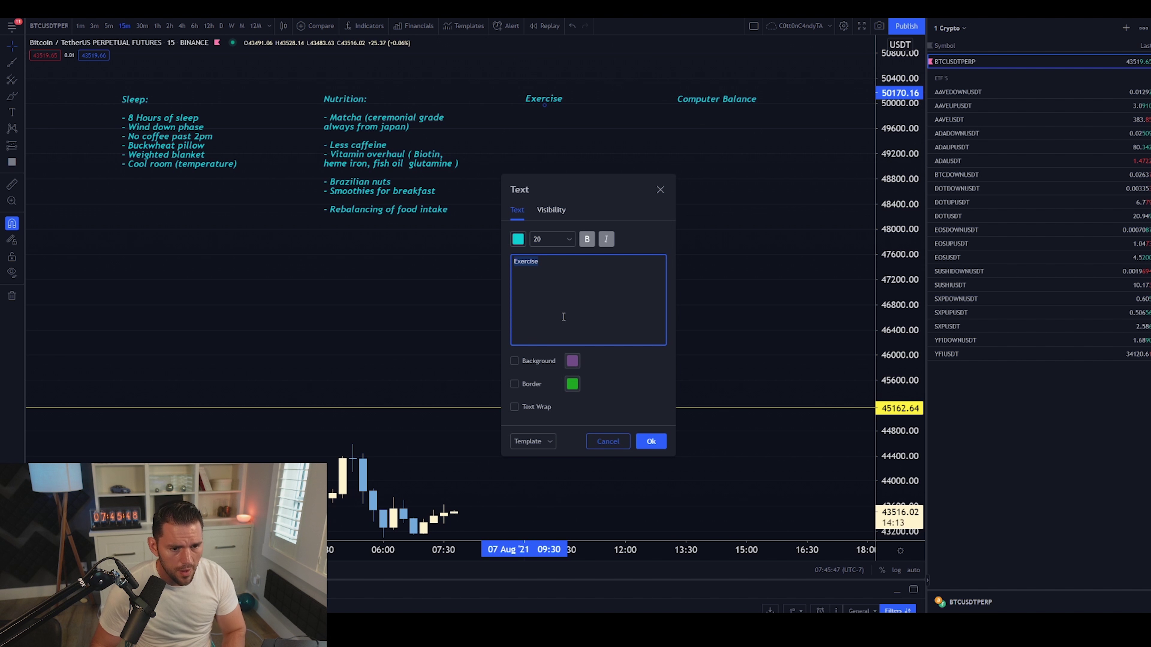
key(Return)
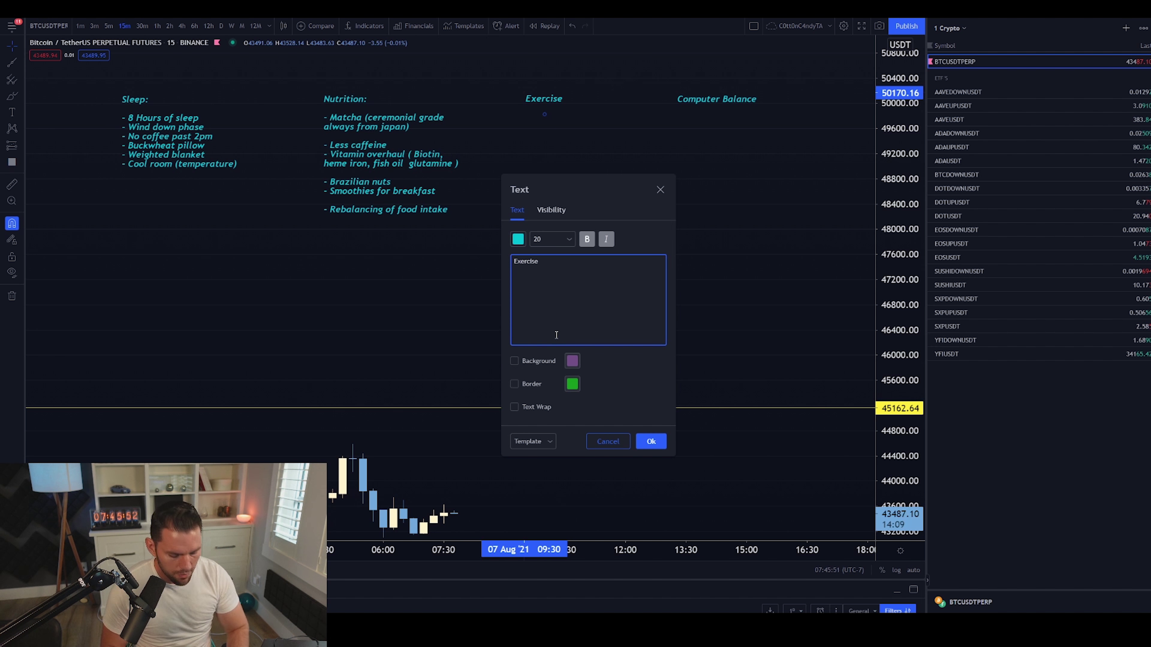
key(Return)
text(S)
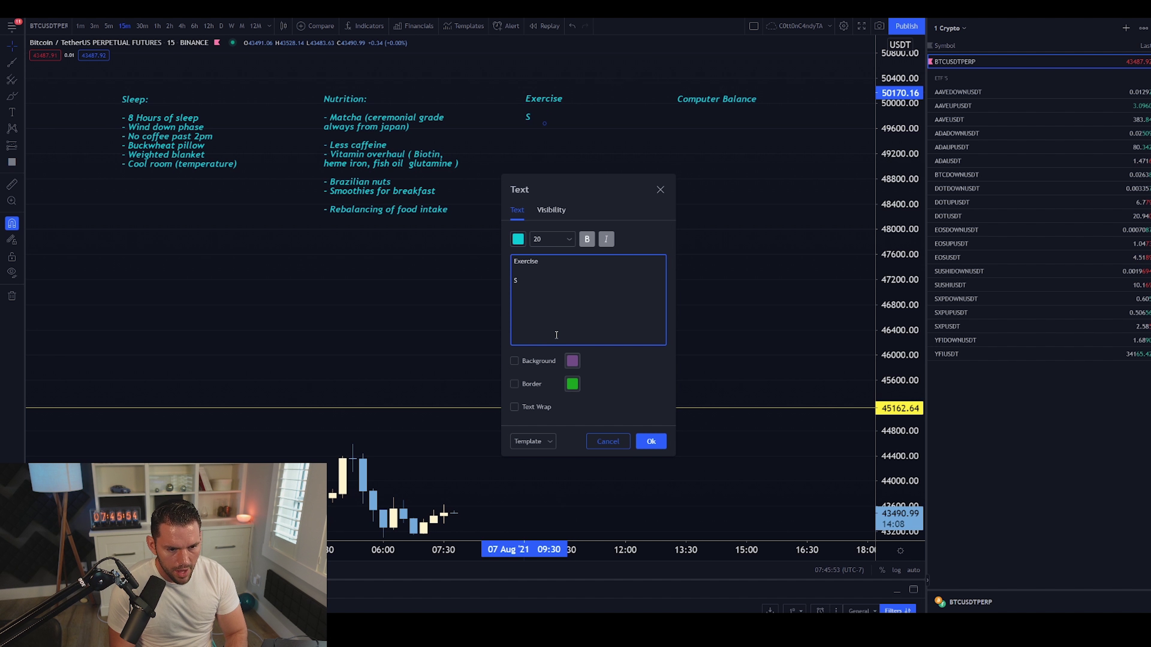
text(ill)
text( exceri)
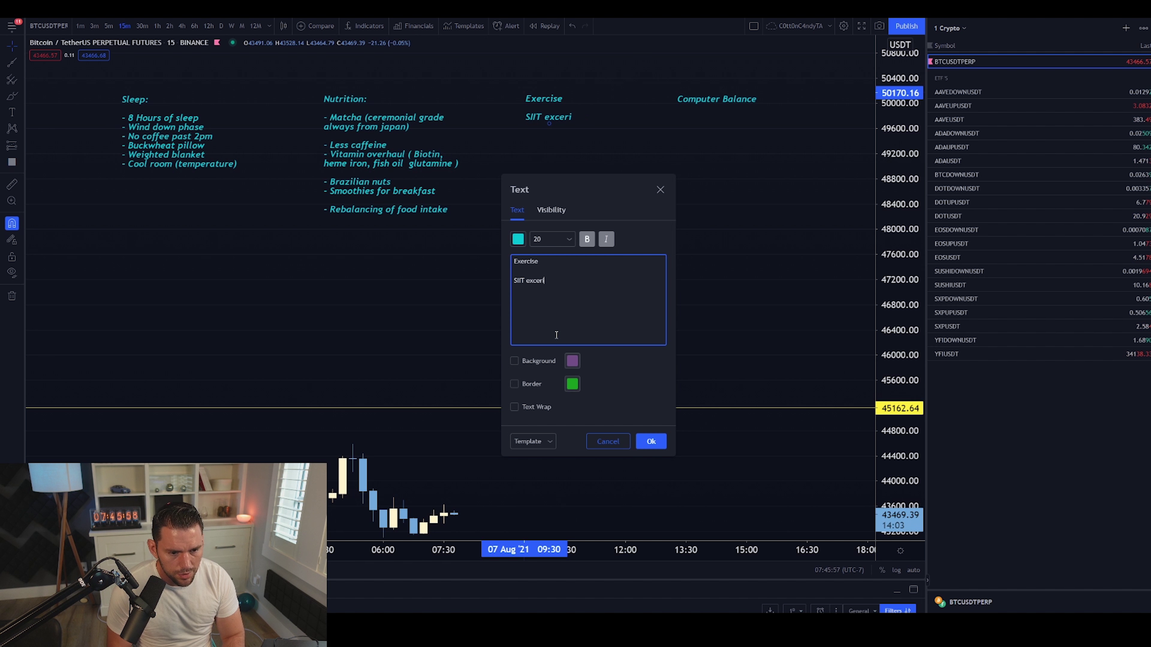
key(BackSpace)
key(BackSpace)
key(BackSpace)
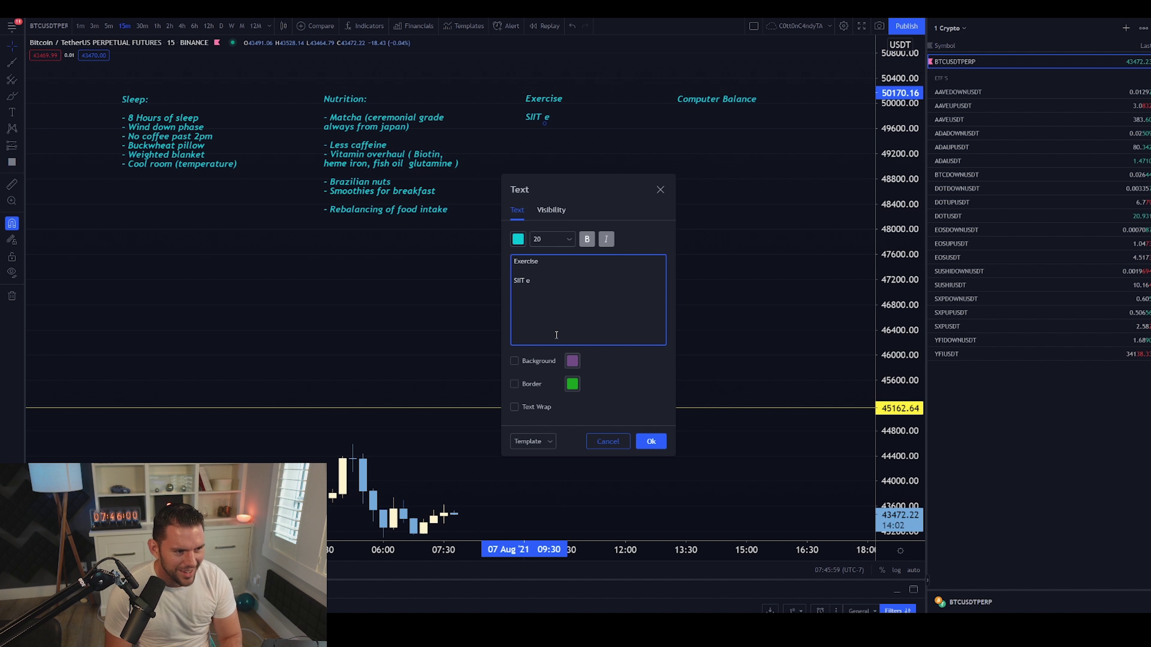
text(xercise)
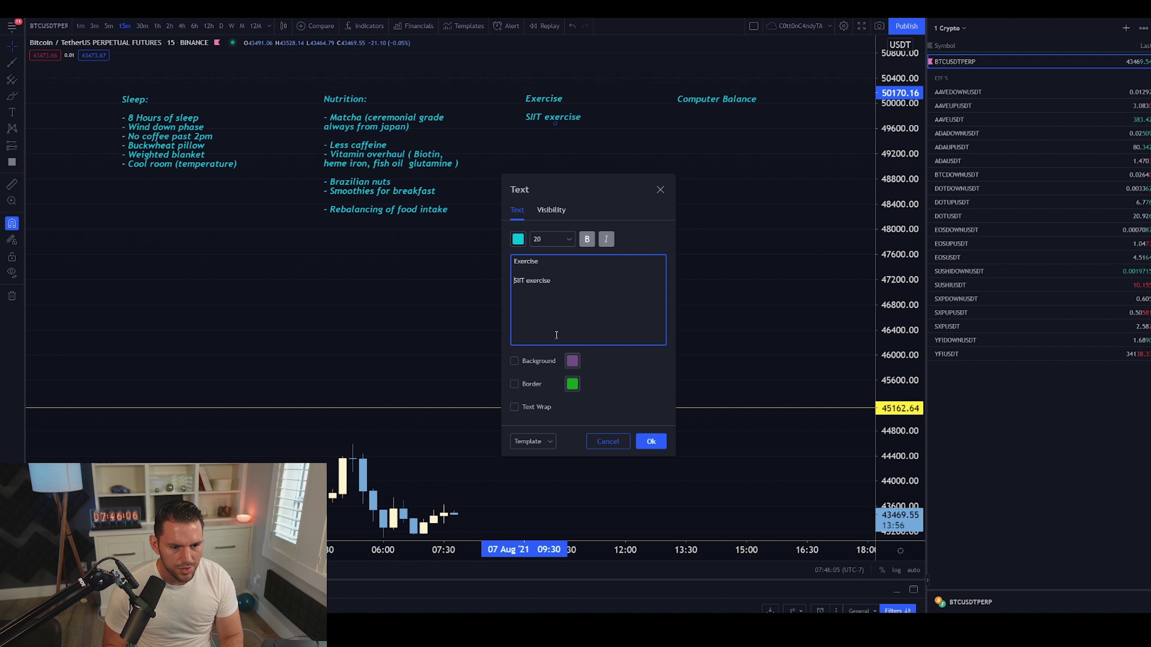
key(Home)
text(-)
key(End)
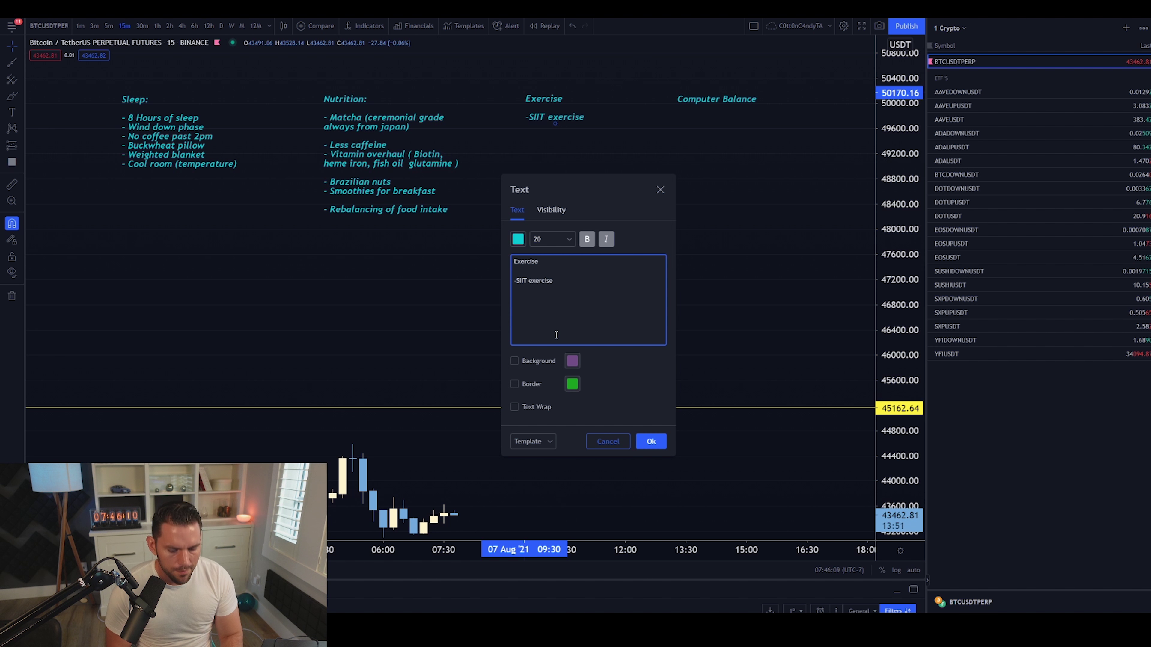
- Start a '- Cold Show' bullet line below SIIT exercise
key(End)
key(Return)
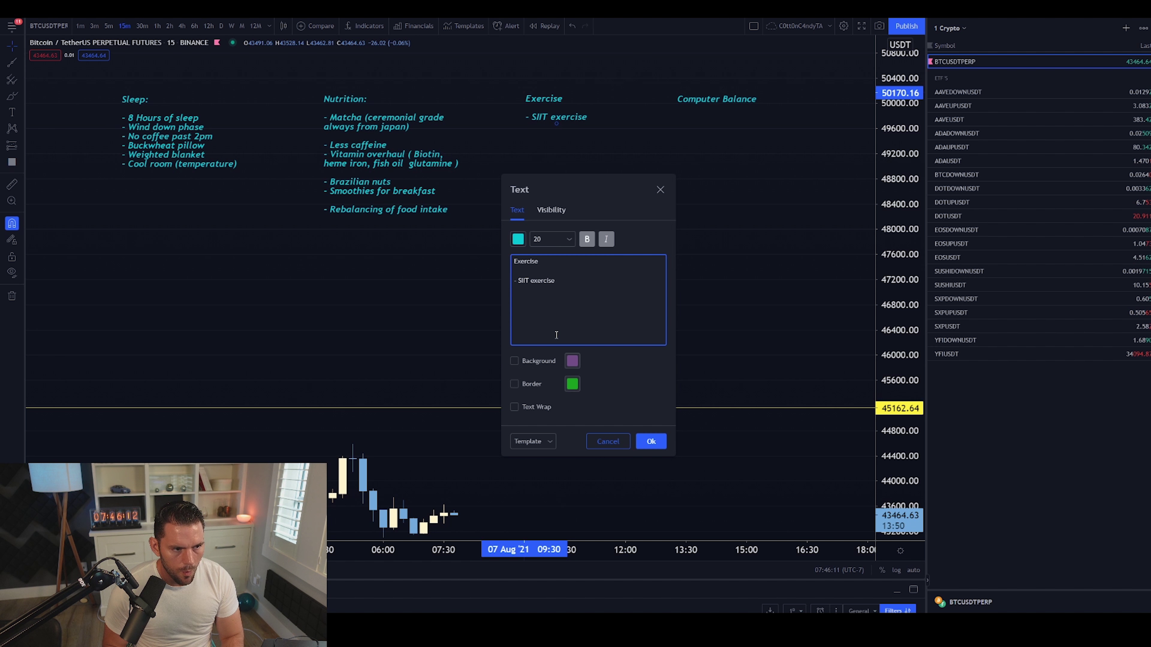
text(- )
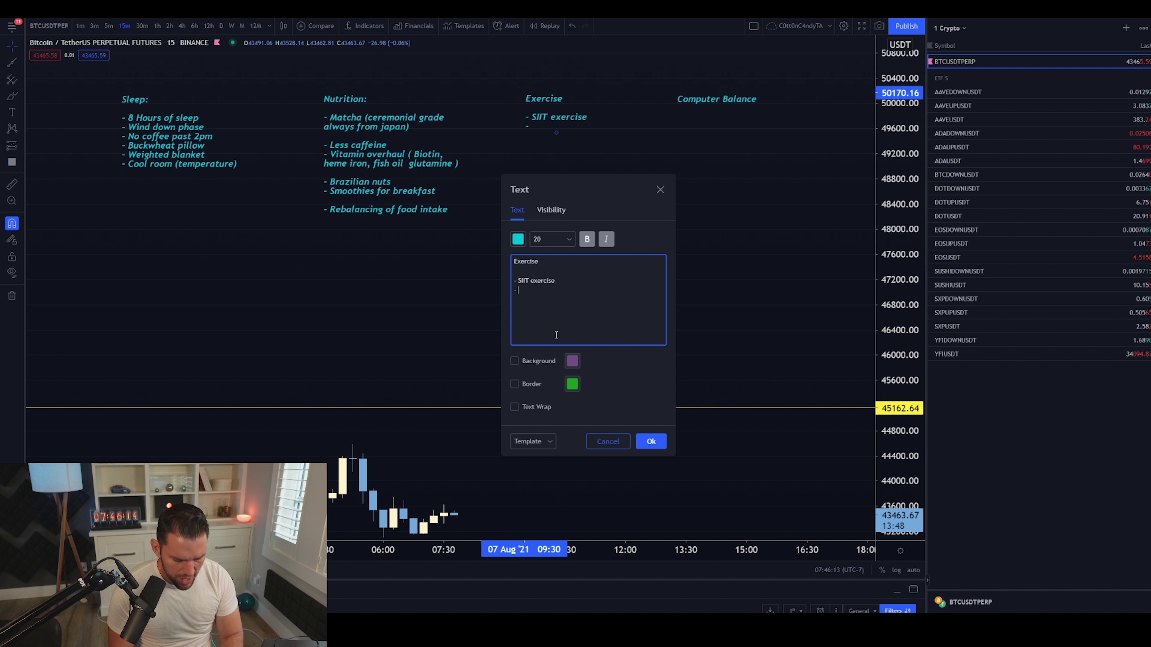
text(Cold Show)
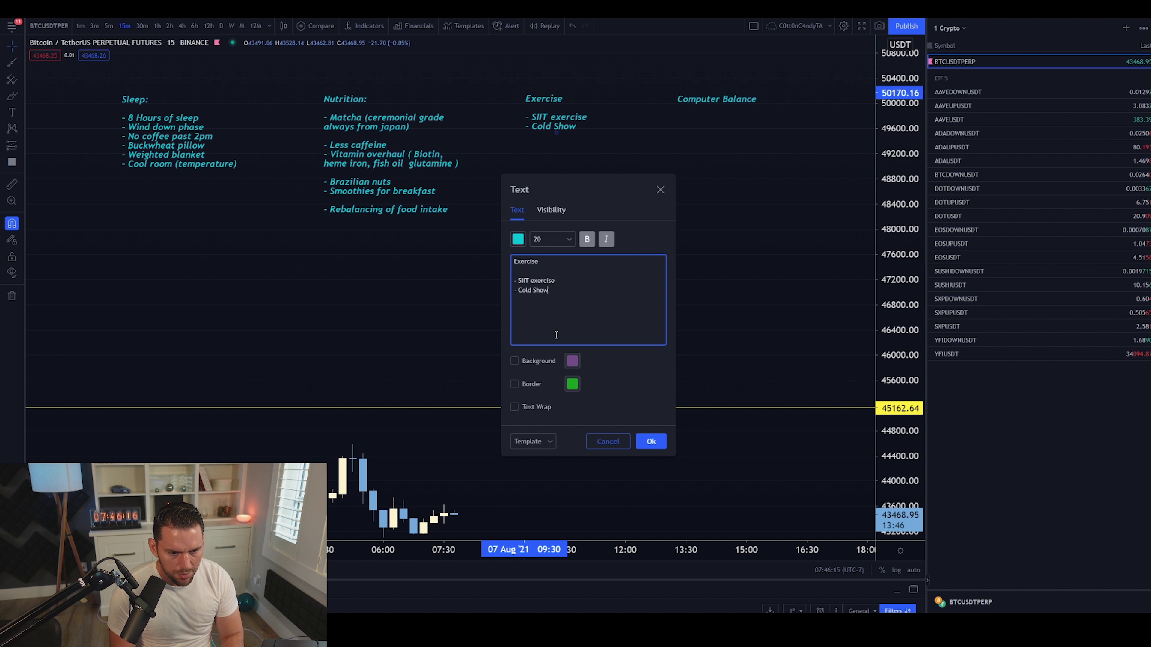
- Correct 'Show' to 'showers' and add '(4x a week 3minutes in 90 seconds out 4 times)', fixing typos
key(Left)
key(Left)
key(Left)
key(BackSpace)
text(s)
text(s)
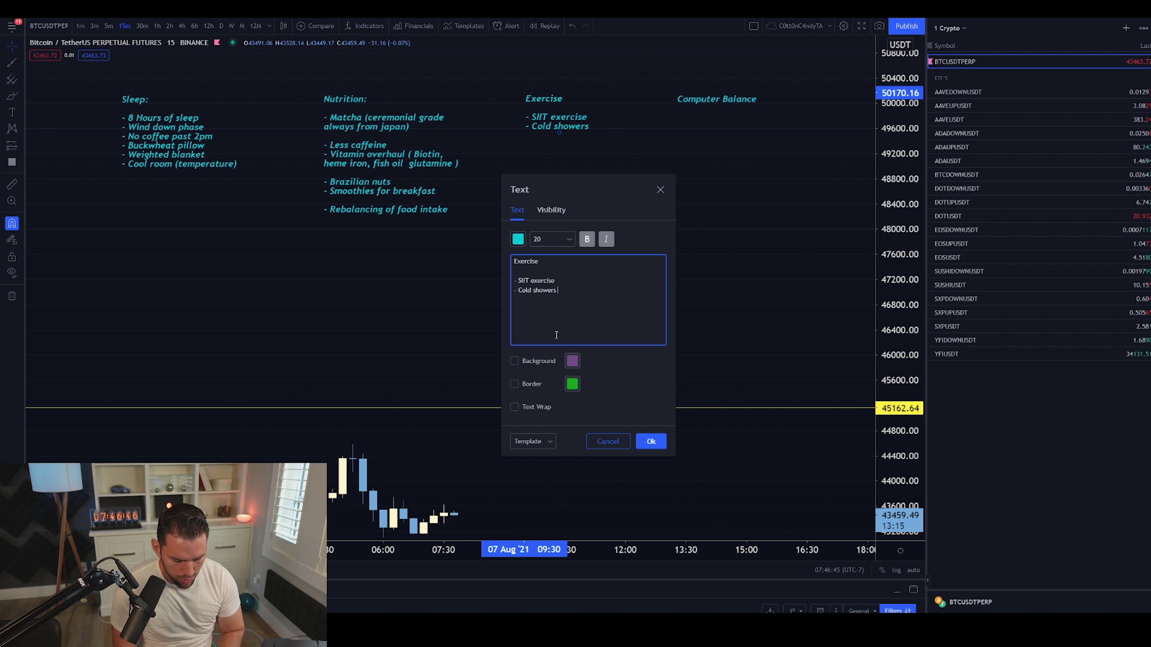
text(()
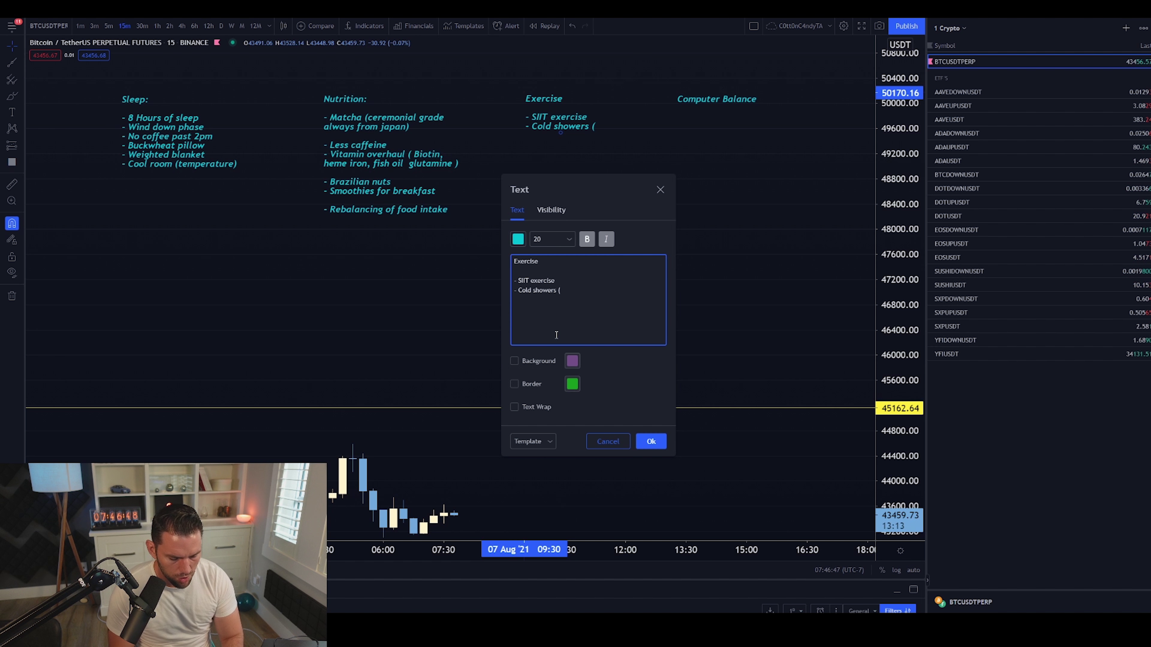
text(4x a wee)
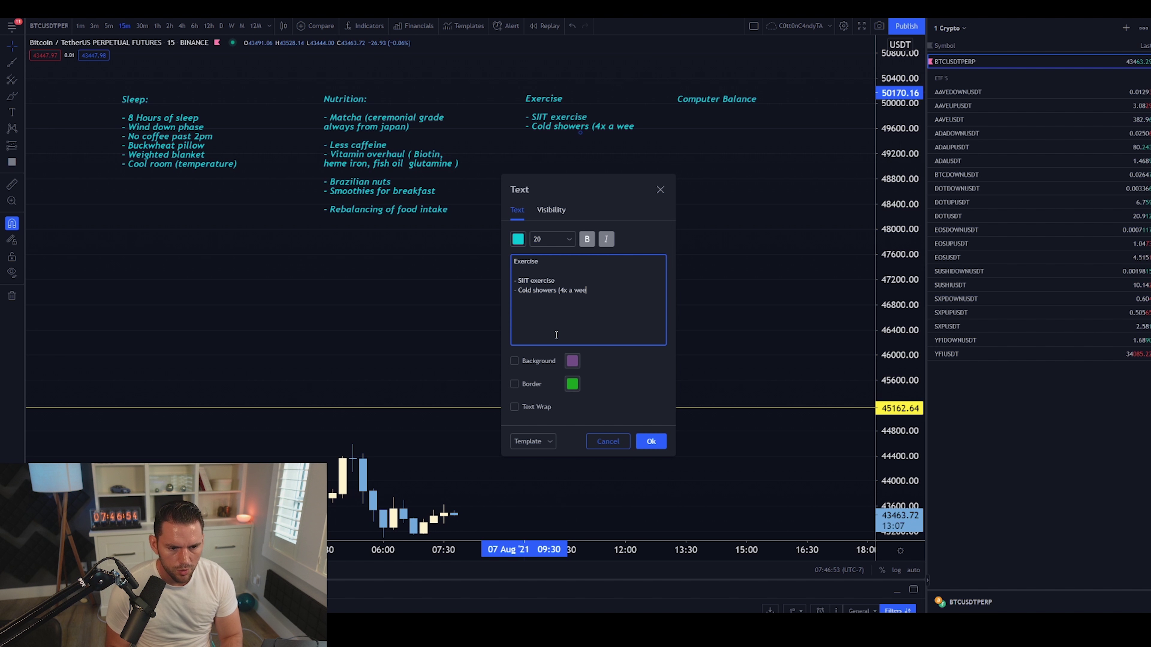
text(k)
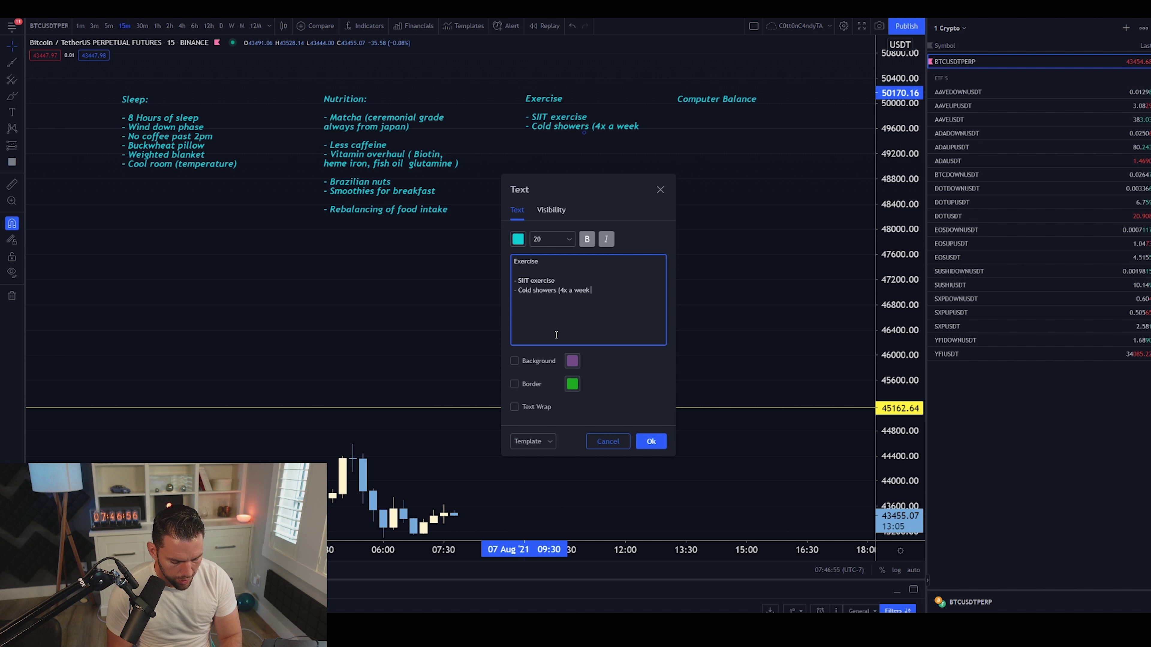
text( 3minutes 3 minutes)
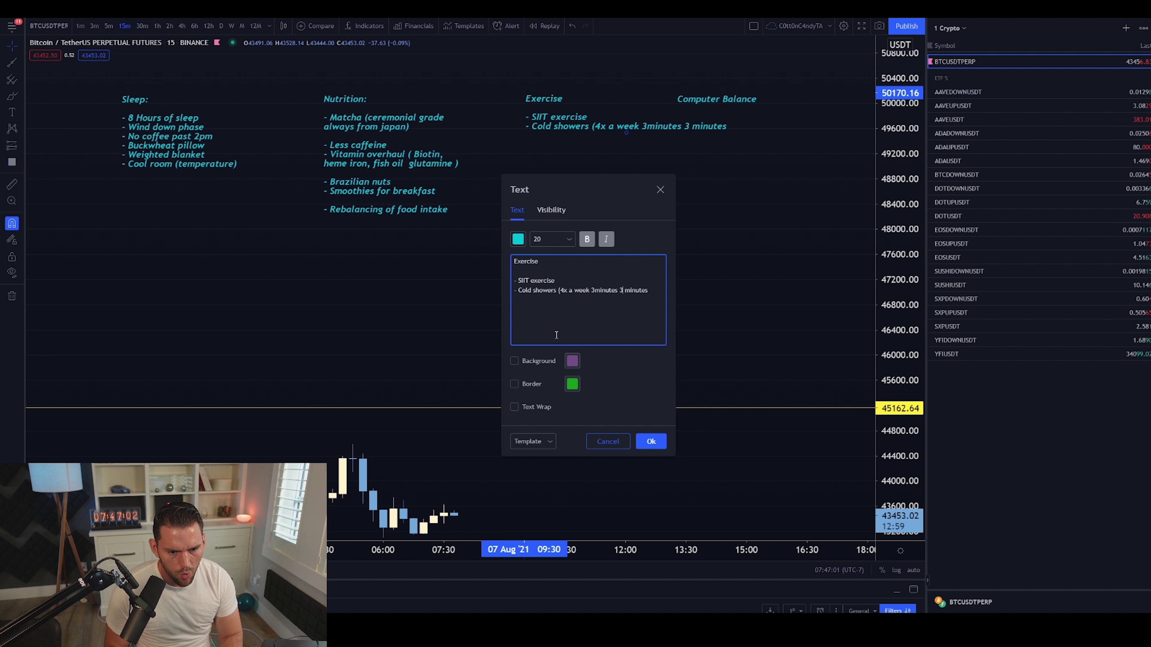
key(BackSpace)
text(1)
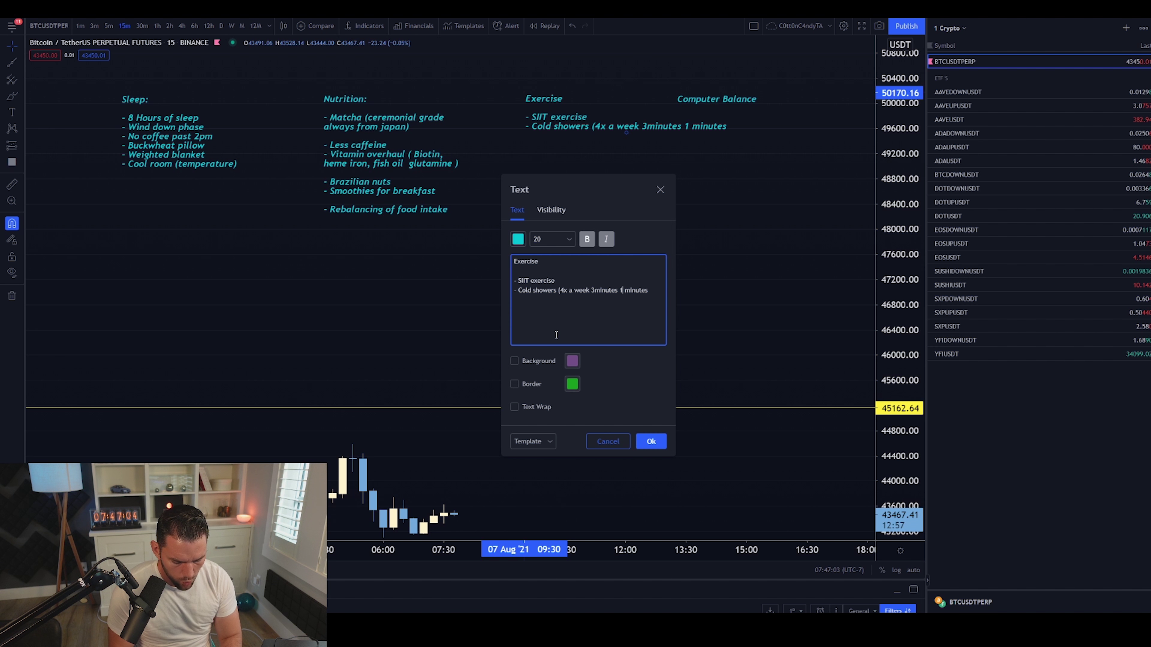
key(BackSpace)
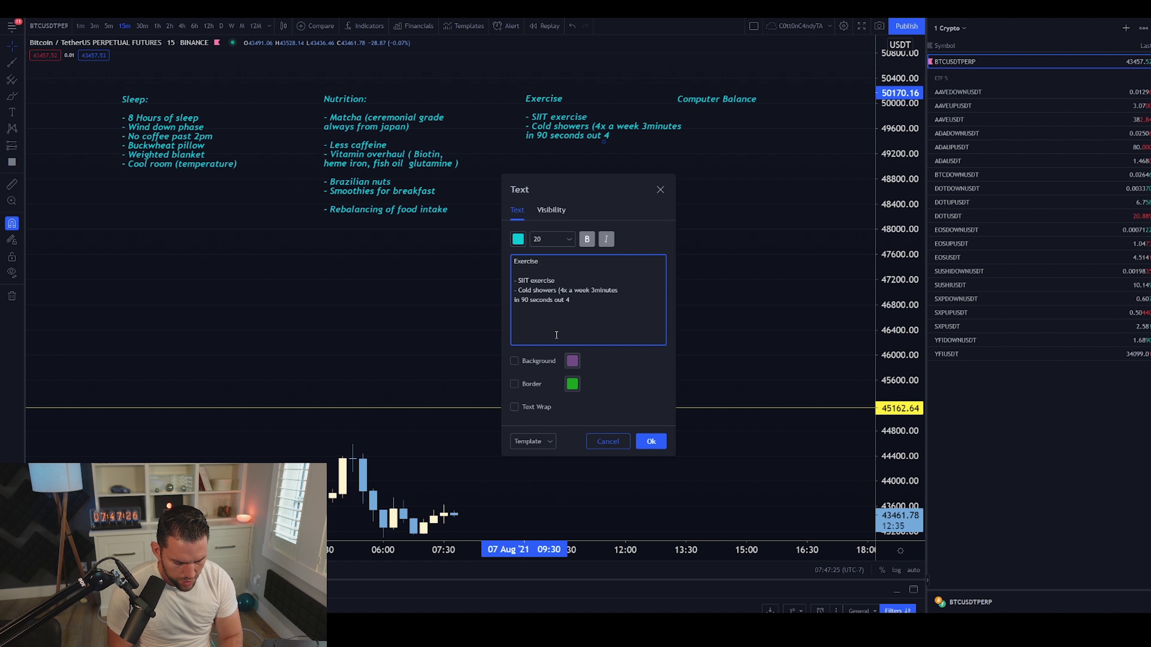
text(times))
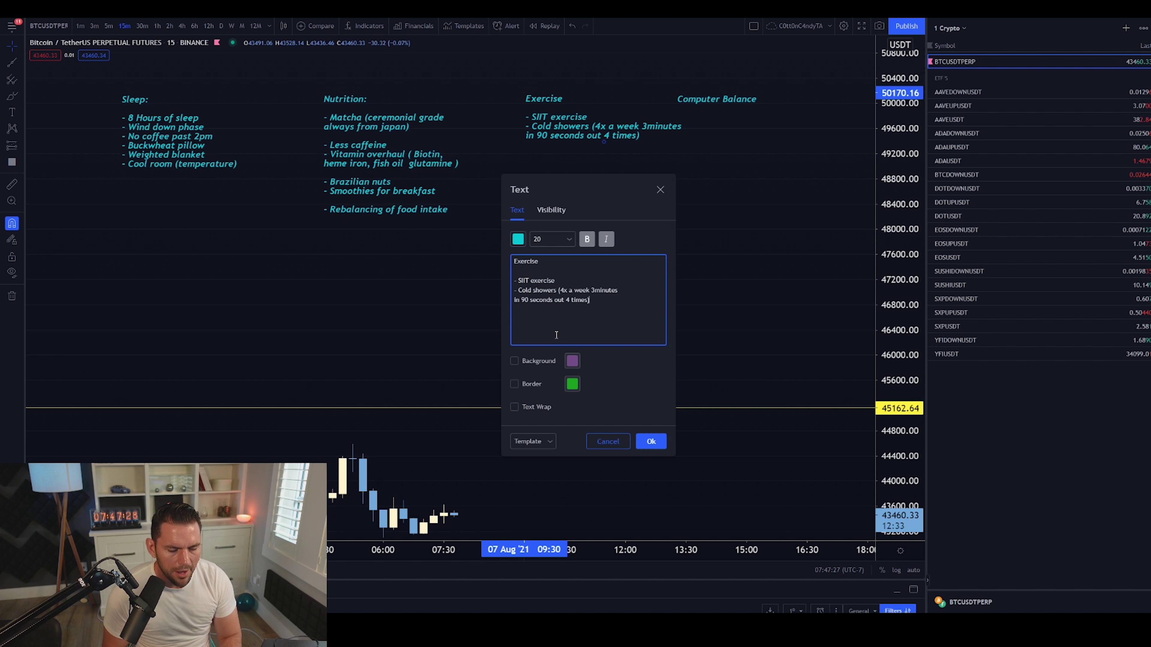